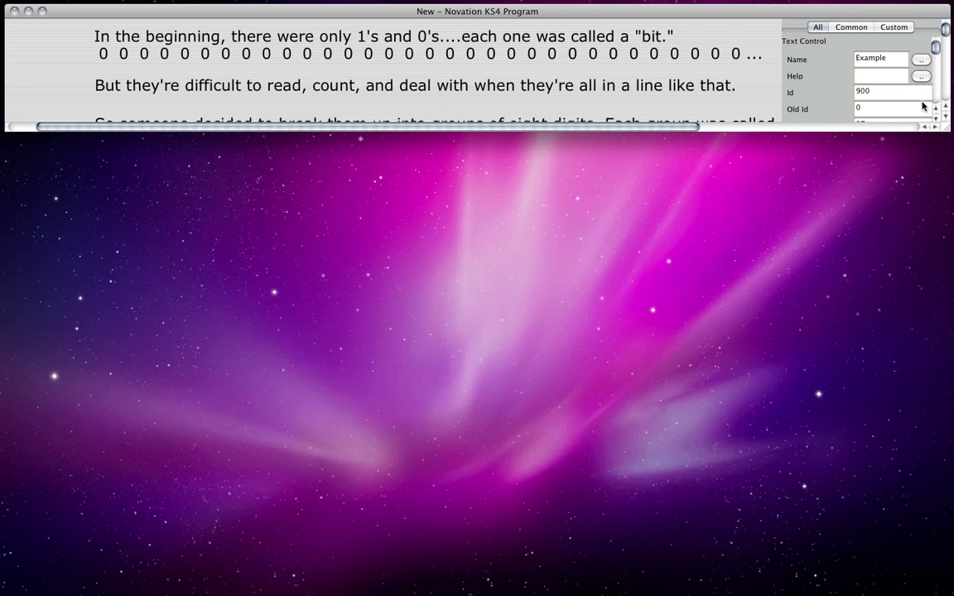
- Scroll down to the explanation of bits grouped into eight-digit Bytes 1 to 4
{"action": "scroll", "coordinate": [922, 102], "scroll_direction": "down", "scroll_amount": 2}
{"action": "scroll", "coordinate": [943, 118], "scroll_direction": "down", "scroll_amount": 4}
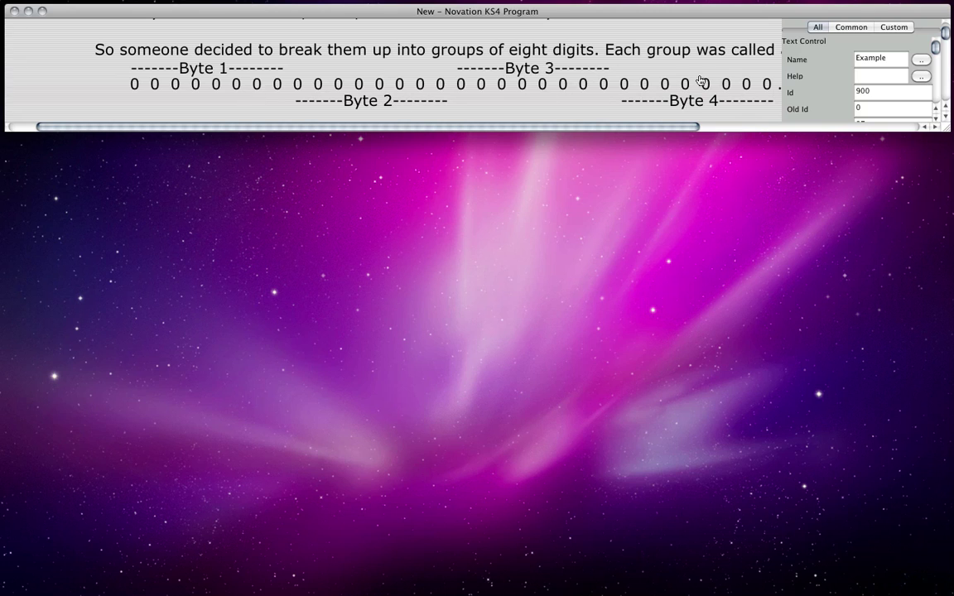
- Scroll past the Eight Bits and Bit Masks headings to the Byte 38 Oscillator 2 Level example, reshaping the window wider and shorter
{"action": "left_click", "coordinate": [944, 119]}
{"action": "left_click", "coordinate": [944, 118]}
{"action": "left_click", "coordinate": [944, 118]}
{"action": "left_click", "coordinate": [945, 118]}
{"action": "left_click", "coordinate": [944, 118]}
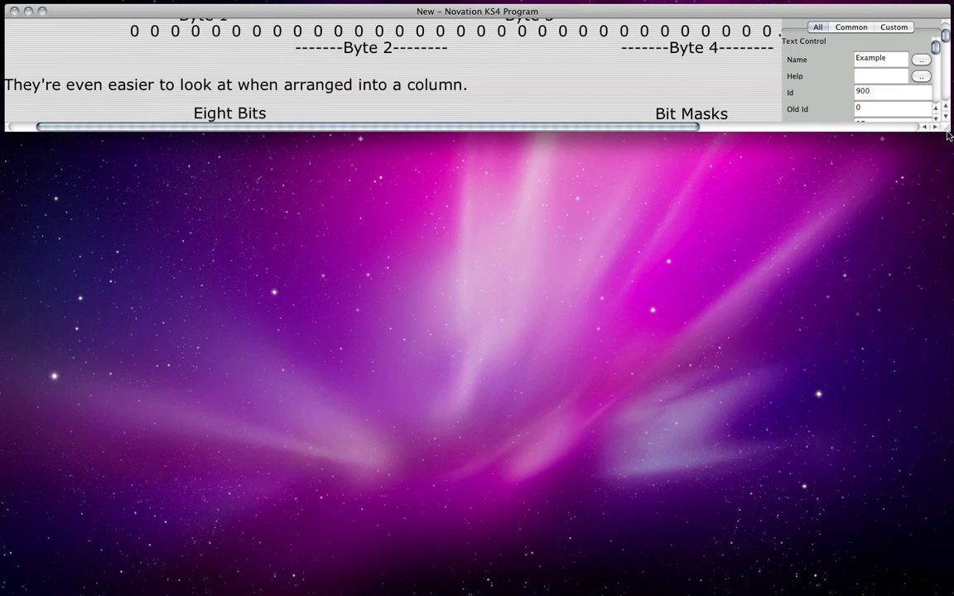
{"action": "mouse_move", "coordinate": [695, 308]}
{"action": "left_mouse_down"}
{"action": "mouse_move", "coordinate": [564, 437]}
{"action": "mouse_move", "coordinate": [538, 503]}
{"action": "mouse_move", "coordinate": [602, 391]}
{"action": "mouse_move", "coordinate": [601, 352]}
{"action": "left_mouse_up"}
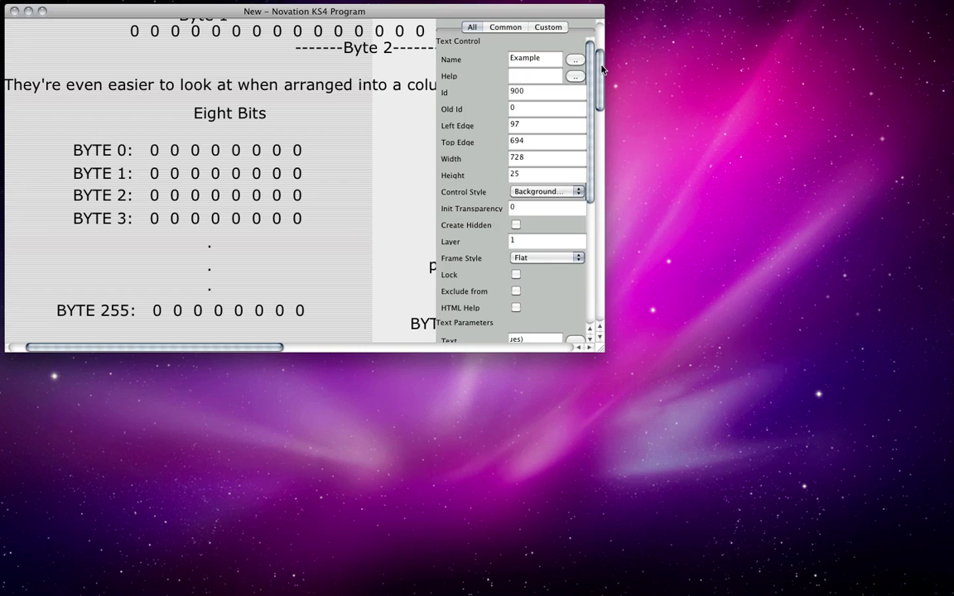
{"action": "left_click_drag", "start_coordinate": [602, 70], "coordinate": [602, 249]}
{"action": "left_click_drag", "start_coordinate": [603, 355], "coordinate": [722, 222]}
- Widen the editor window to show the whole Byte 38 example
{"action": "scroll", "coordinate": [722, 212], "scroll_direction": "down", "scroll_amount": 5}
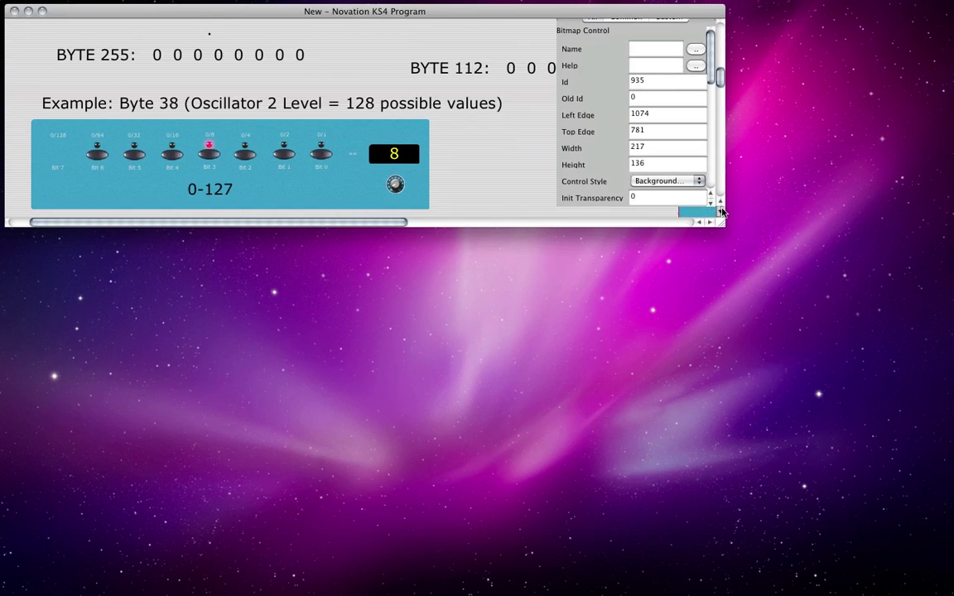
{"action": "scroll", "coordinate": [722, 212], "scroll_direction": "down", "scroll_amount": 3}
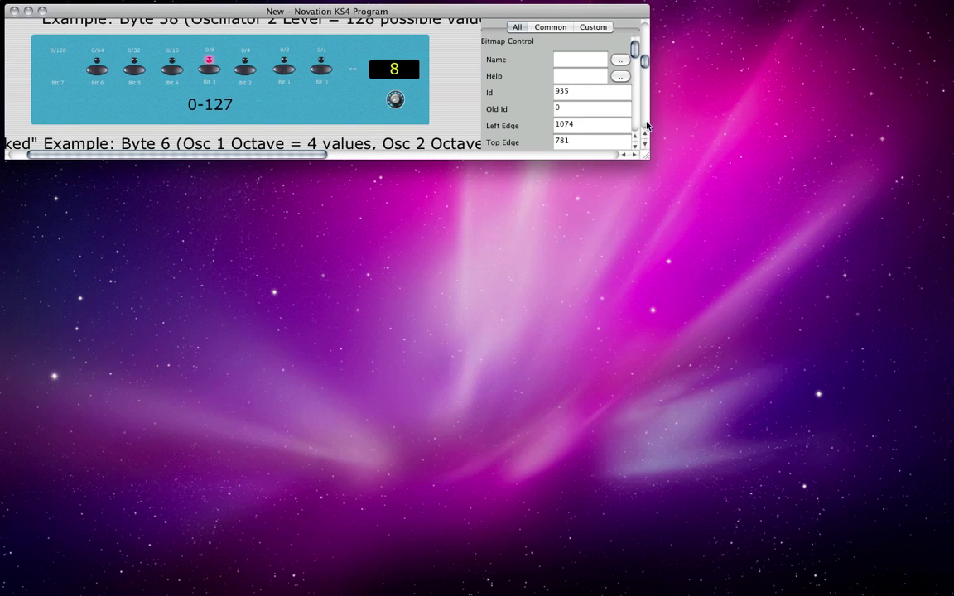
{"action": "scroll", "coordinate": [642, 132], "scroll_direction": "up", "scroll_amount": 1}
{"action": "scroll", "coordinate": [647, 137], "scroll_direction": "up", "scroll_amount": 1}
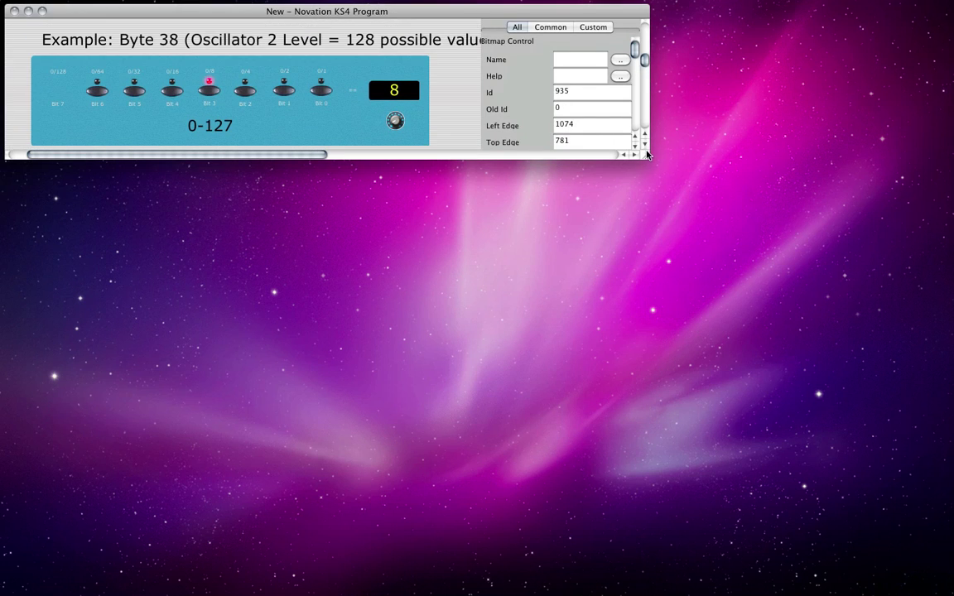
{"action": "left_click_drag", "start_coordinate": [645, 154], "coordinate": [698, 158]}
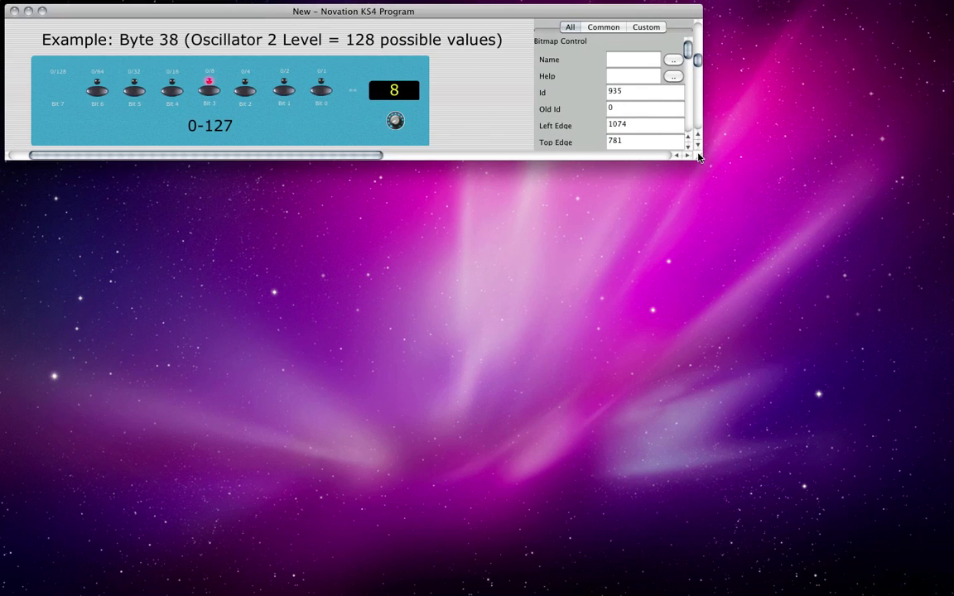
- Switch Bit 3 off and Bit 0 on so the value reads 1
{"action": "left_click", "coordinate": [216, 95]}
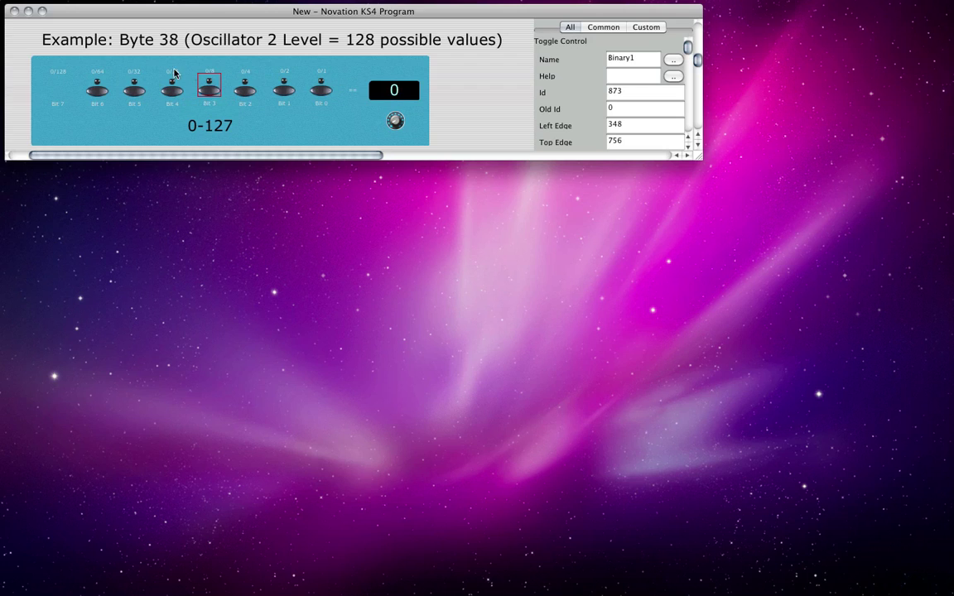
{"action": "left_click", "coordinate": [323, 94]}
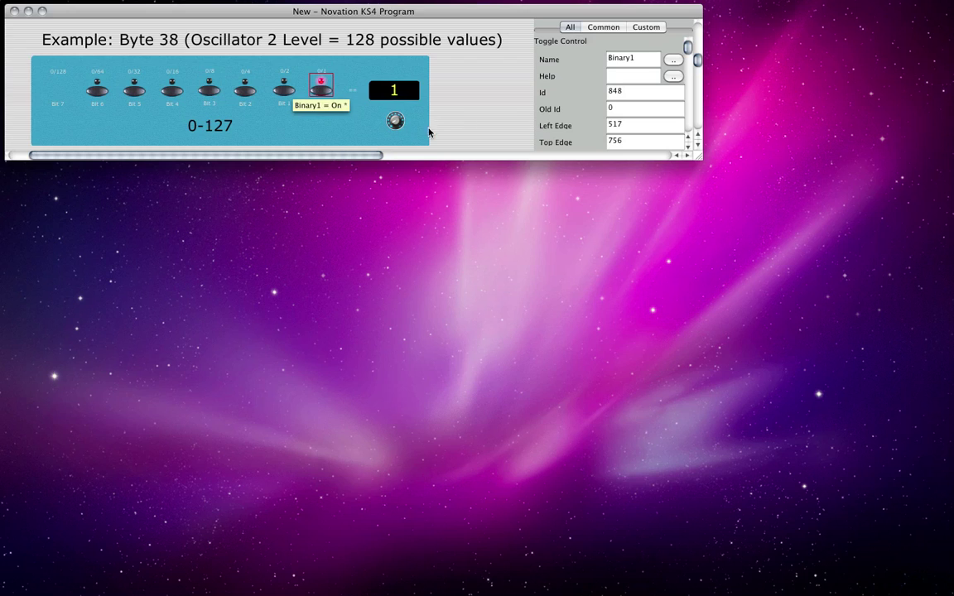
{"action": "left_click", "coordinate": [473, 111]}
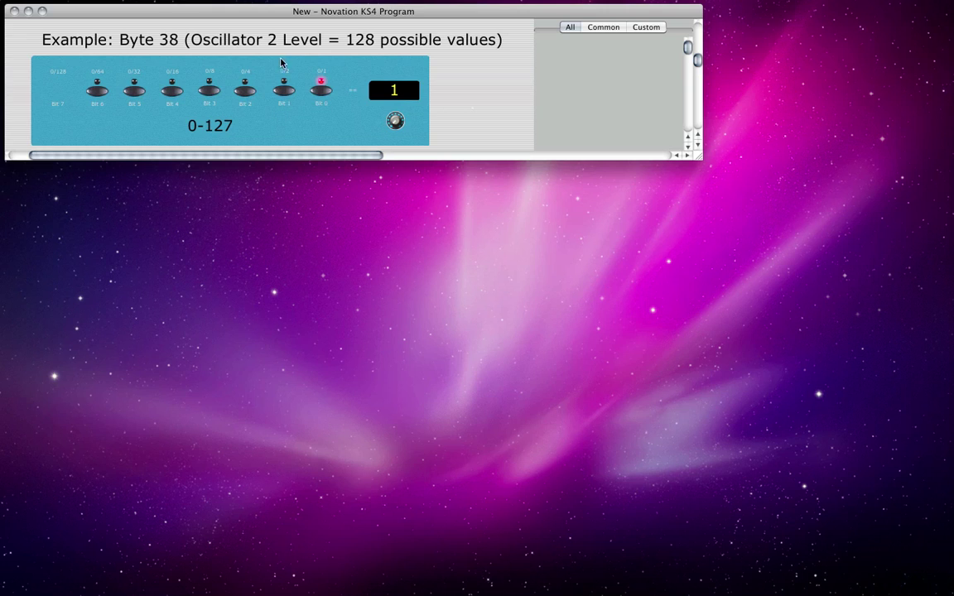
- Toggle Bits 0 to 6 on and off singly, showing values 2, 4, 8, 16, 32 and 64
{"action": "left_click", "coordinate": [313, 96]}
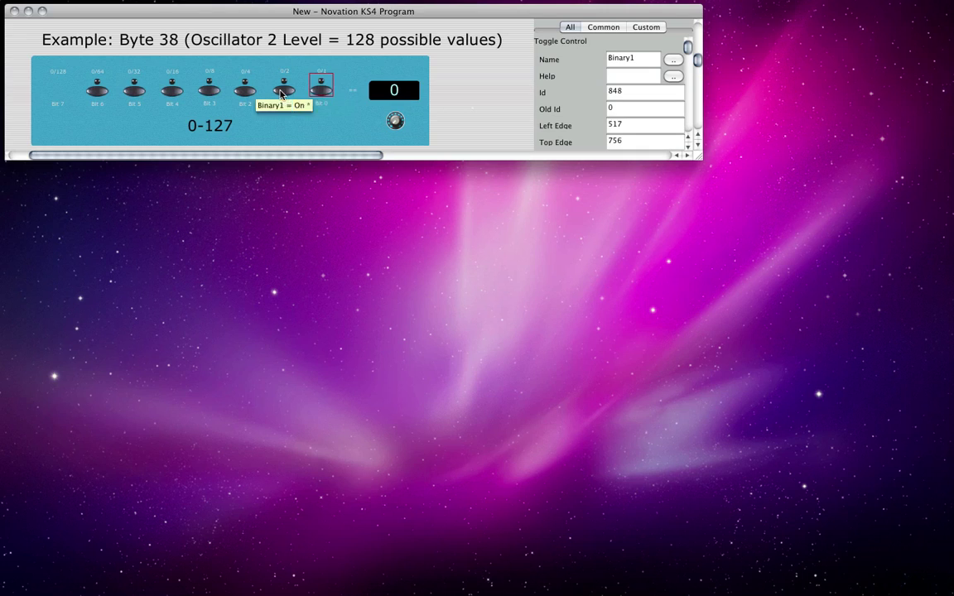
{"action": "left_click", "coordinate": [281, 89]}
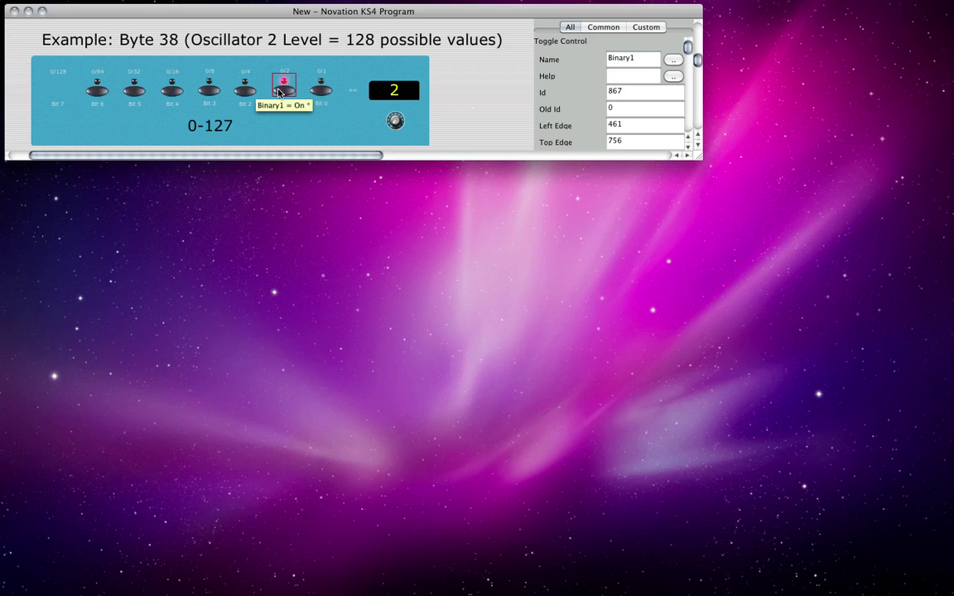
{"action": "left_click", "coordinate": [283, 88]}
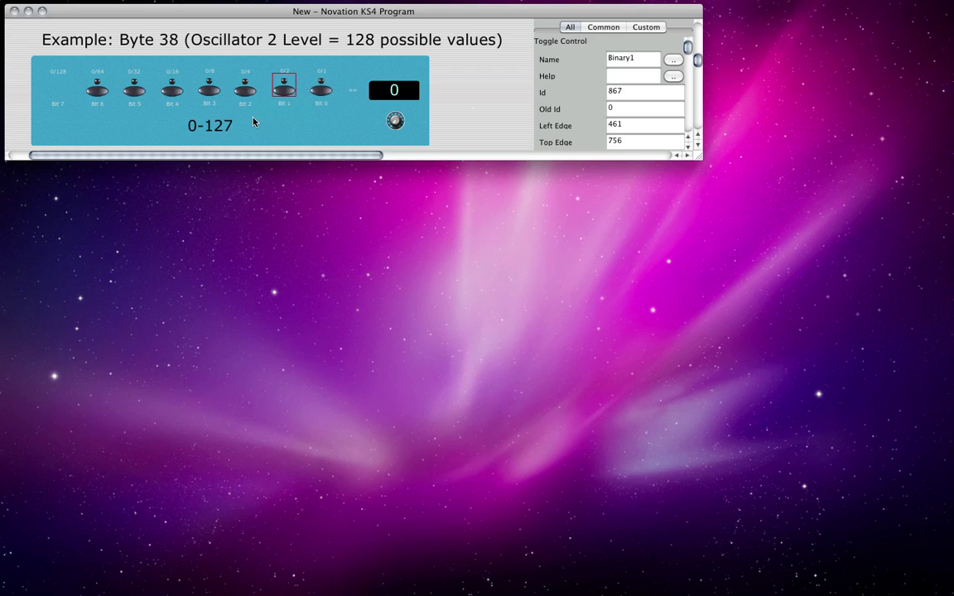
{"action": "left_click", "coordinate": [246, 91]}
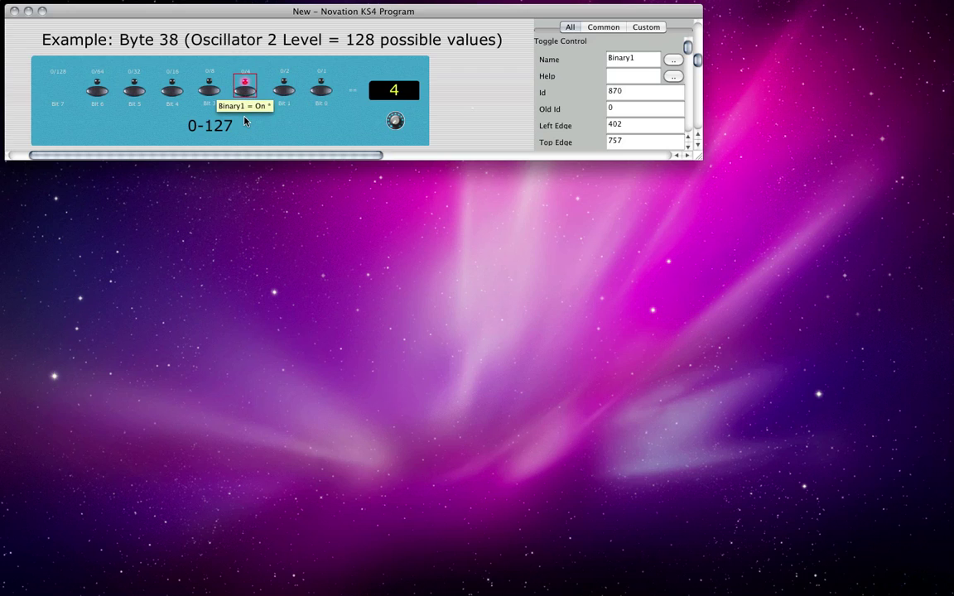
{"action": "left_click", "coordinate": [245, 95]}
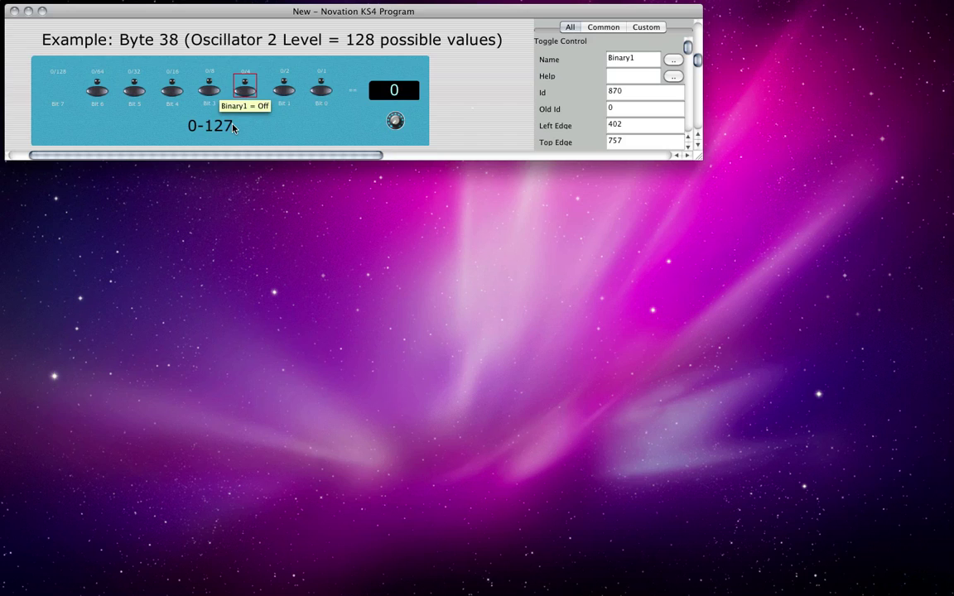
{"action": "left_click", "coordinate": [209, 90]}
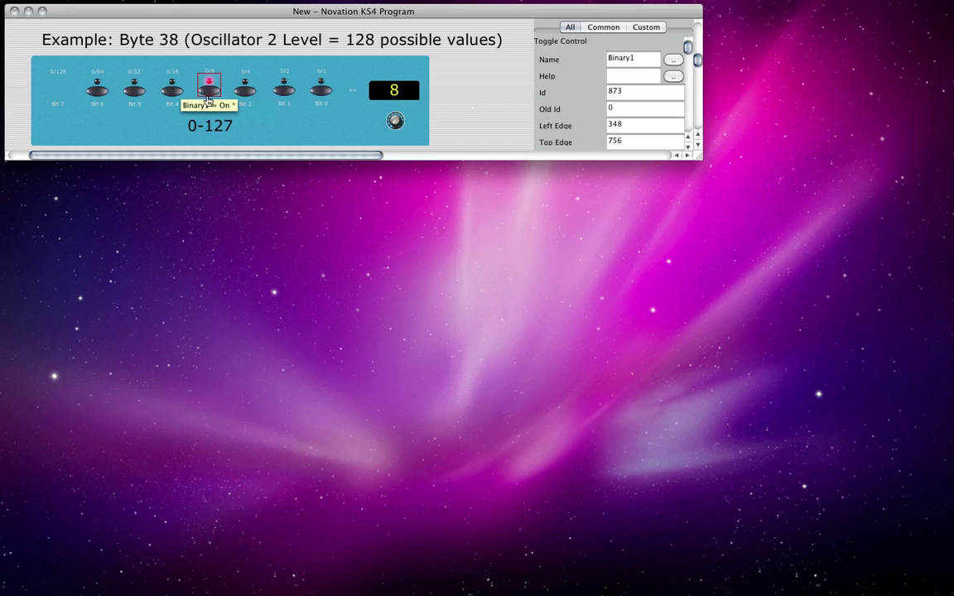
{"action": "left_click", "coordinate": [207, 93]}
{"action": "left_click", "coordinate": [171, 92]}
{"action": "left_click", "coordinate": [171, 92]}
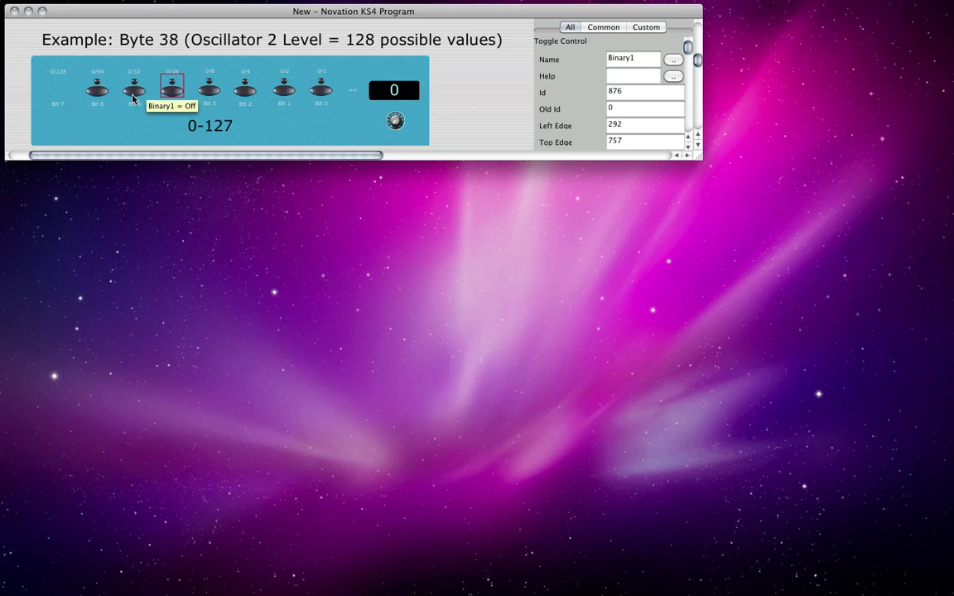
{"action": "left_click", "coordinate": [135, 93]}
{"action": "left_click", "coordinate": [135, 93]}
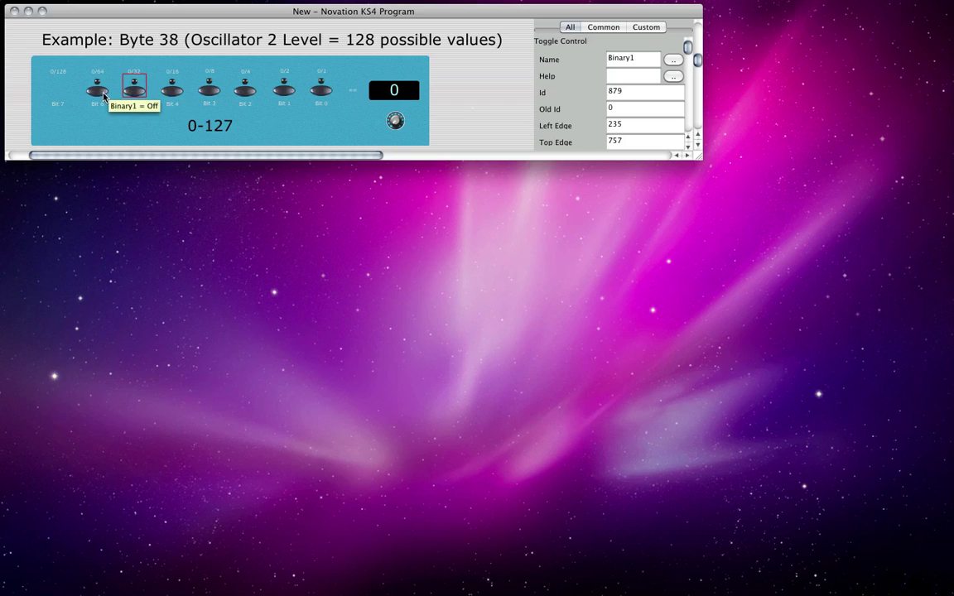
{"action": "left_click", "coordinate": [99, 93]}
{"action": "left_click", "coordinate": [99, 94]}
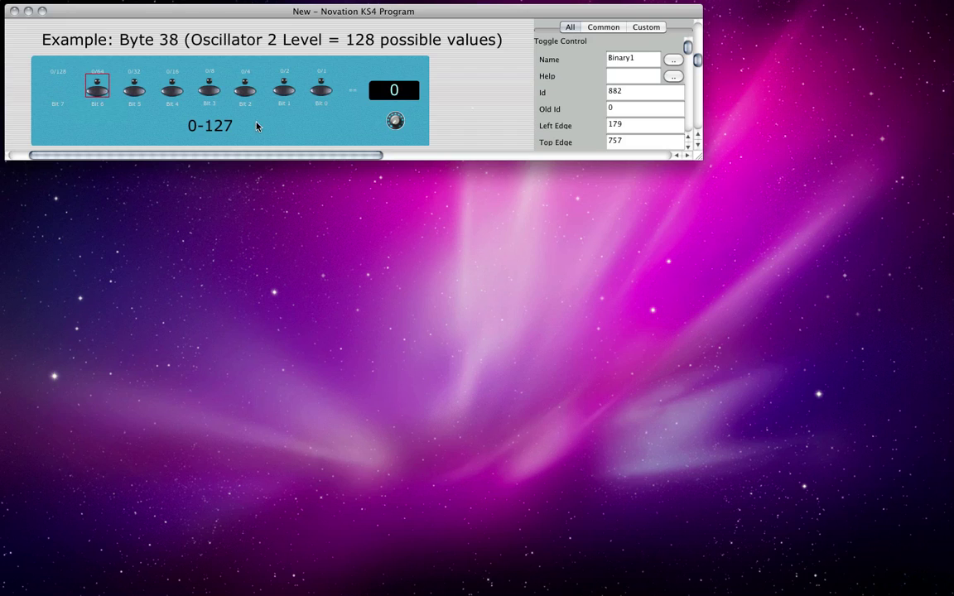
- Add Bits 0, 2 and 6 to Bit 1, raising the value to 3, 7, then 71
{"action": "left_click", "coordinate": [321, 91]}
{"action": "left_click", "coordinate": [322, 93]}
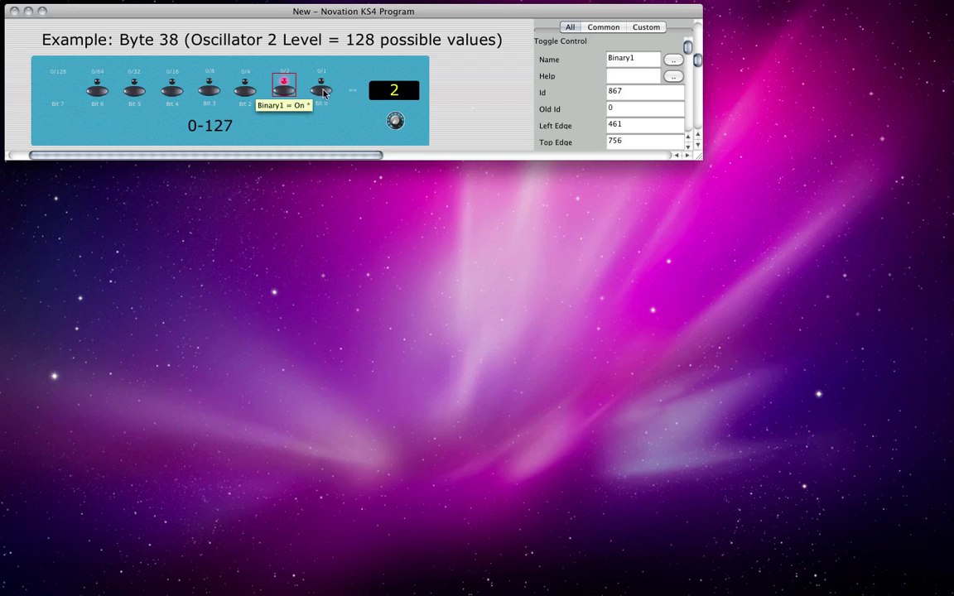
{"action": "left_click", "coordinate": [322, 91]}
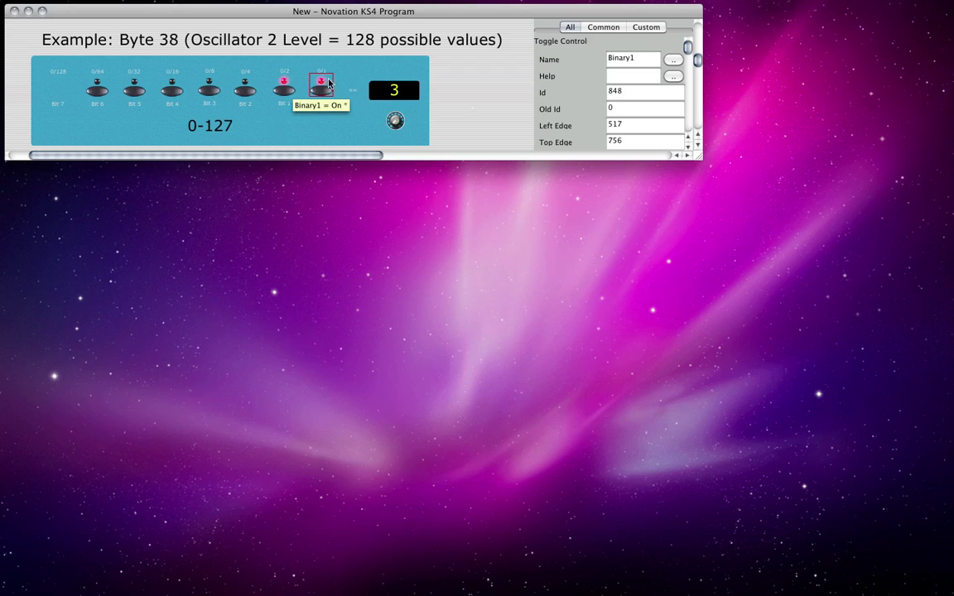
{"action": "left_click", "coordinate": [246, 80]}
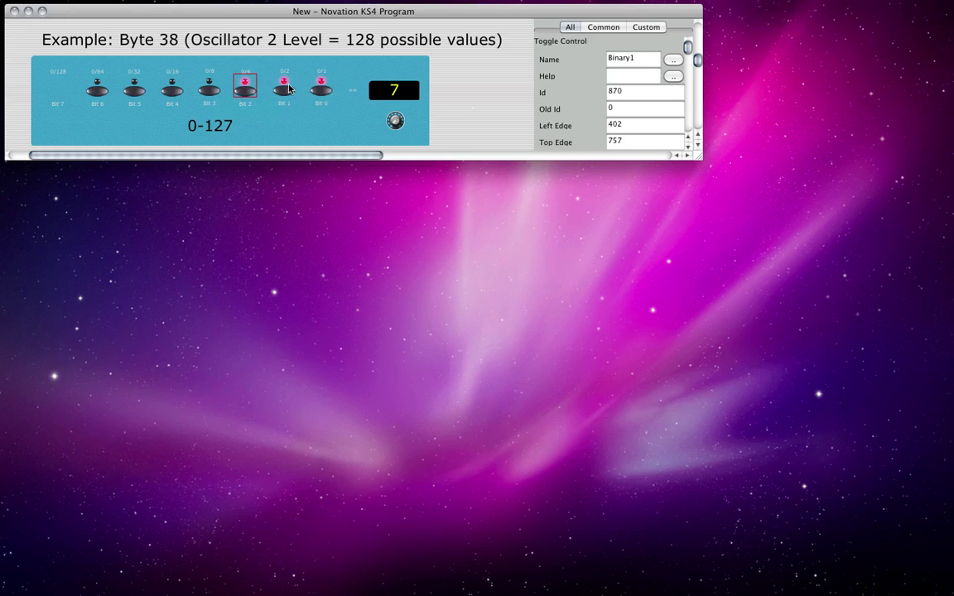
{"action": "left_click", "coordinate": [98, 91]}
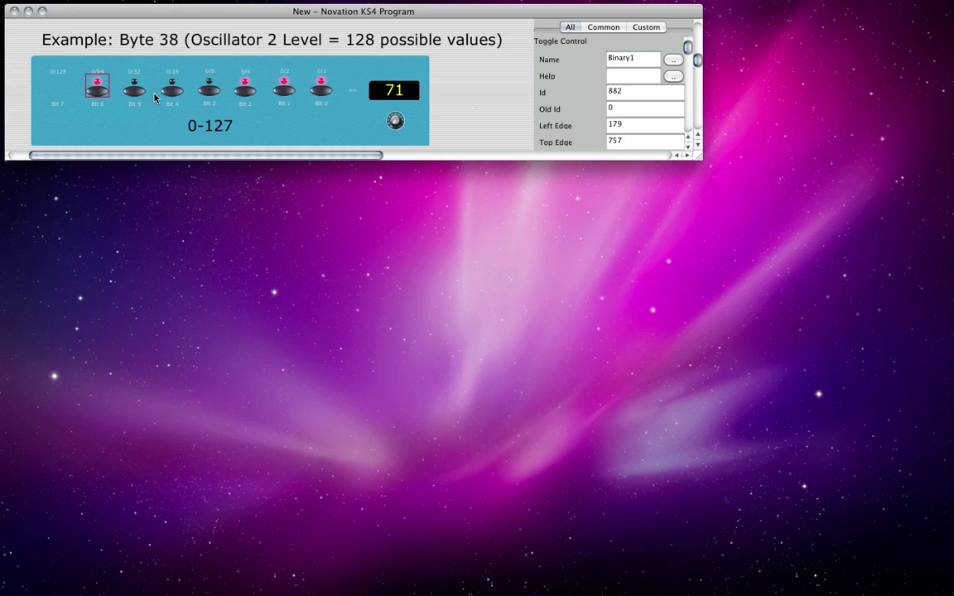
- Switch off Bits 6, 2, 1 and 0 to clear the value to 0
{"action": "left_click", "coordinate": [96, 88]}
{"action": "left_click", "coordinate": [244, 93]}
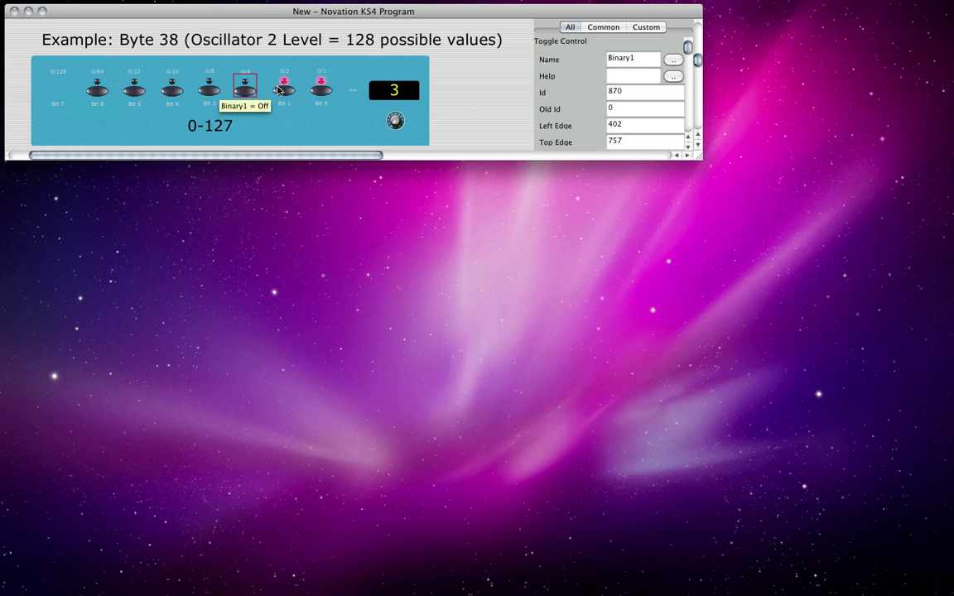
{"action": "left_click", "coordinate": [284, 90]}
{"action": "left_click", "coordinate": [319, 91]}
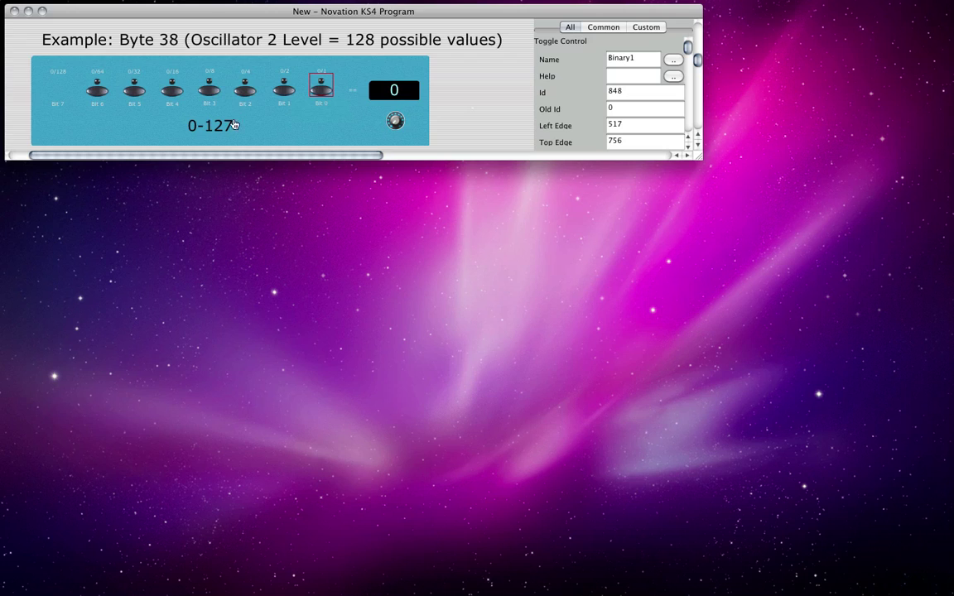
- Switch on Bits 0 through 6 to reach 127, then enlarge the editor window
{"action": "left_click", "coordinate": [321, 90]}
{"action": "left_click", "coordinate": [283, 90]}
{"action": "left_click", "coordinate": [246, 89]}
{"action": "left_click", "coordinate": [210, 91]}
{"action": "left_click", "coordinate": [172, 91]}
{"action": "left_click", "coordinate": [135, 91]}
{"action": "left_click", "coordinate": [99, 92]}
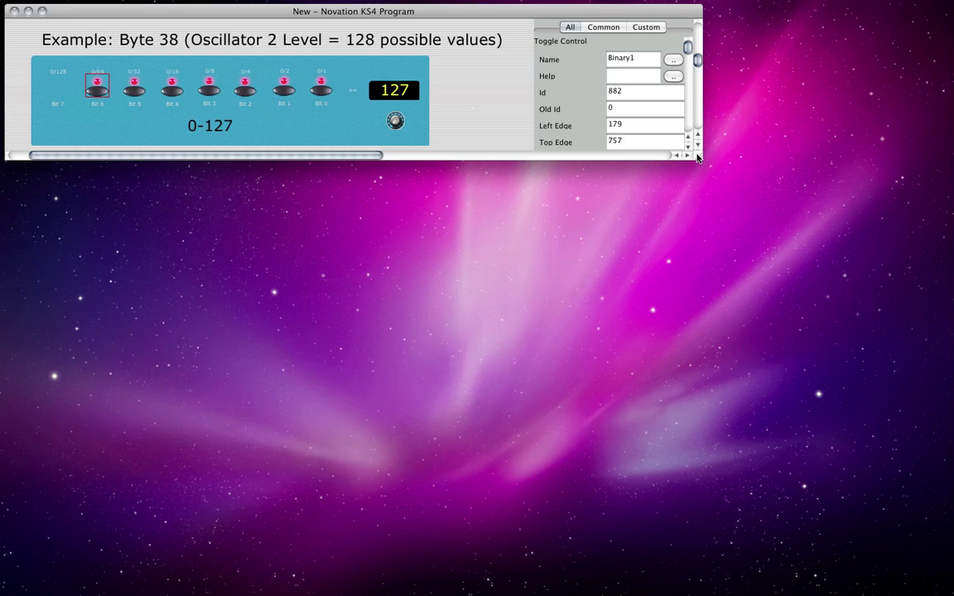
{"action": "left_click_drag", "start_coordinate": [697, 157], "coordinate": [926, 217]}
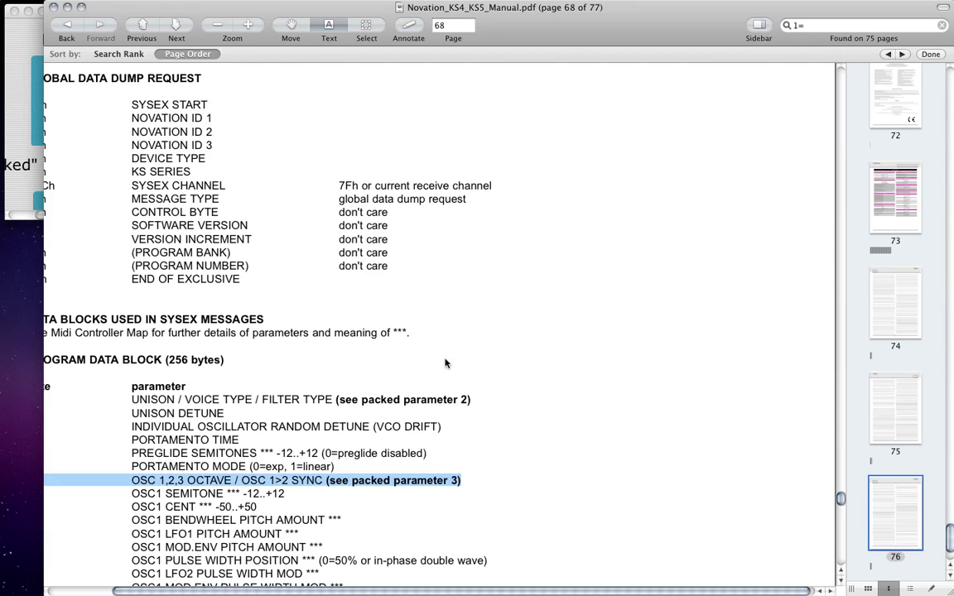
- Scroll the KS4 manual from the Dump Request sections to the Program Data Block table on pages 68–69
{"action": "scroll", "coordinate": [319, 592], "scroll_direction": "left", "scroll_amount": 3}
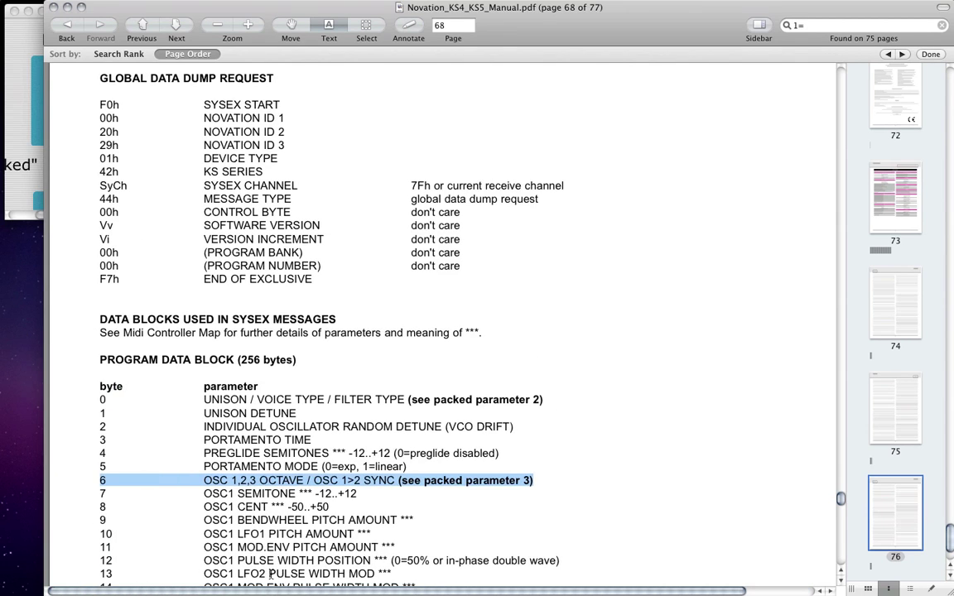
{"action": "scroll", "coordinate": [308, 437], "scroll_direction": "down", "scroll_amount": 3}
{"action": "scroll", "coordinate": [526, 226], "scroll_direction": "down", "scroll_amount": 2}
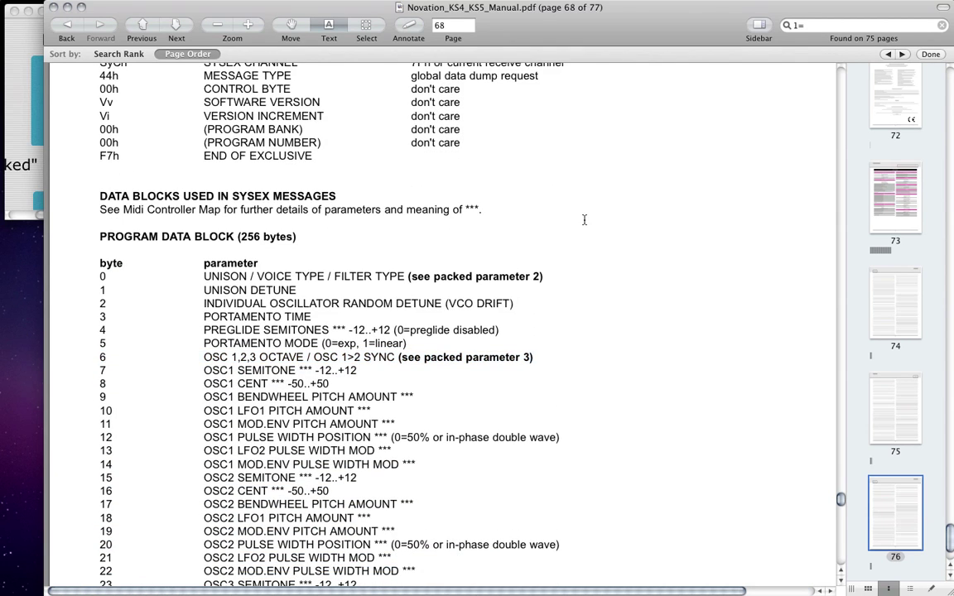
{"action": "scroll", "coordinate": [624, 241], "scroll_direction": "up", "scroll_amount": 6}
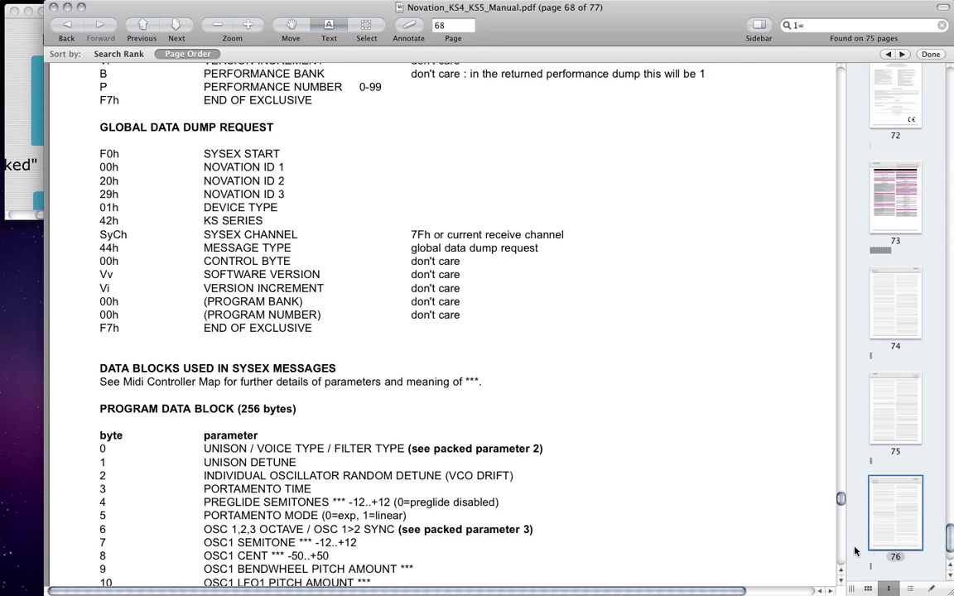
{"action": "scroll", "coordinate": [580, 324], "scroll_direction": "down", "scroll_amount": 2}
{"action": "scroll", "coordinate": [586, 286], "scroll_direction": "up", "scroll_amount": 15}
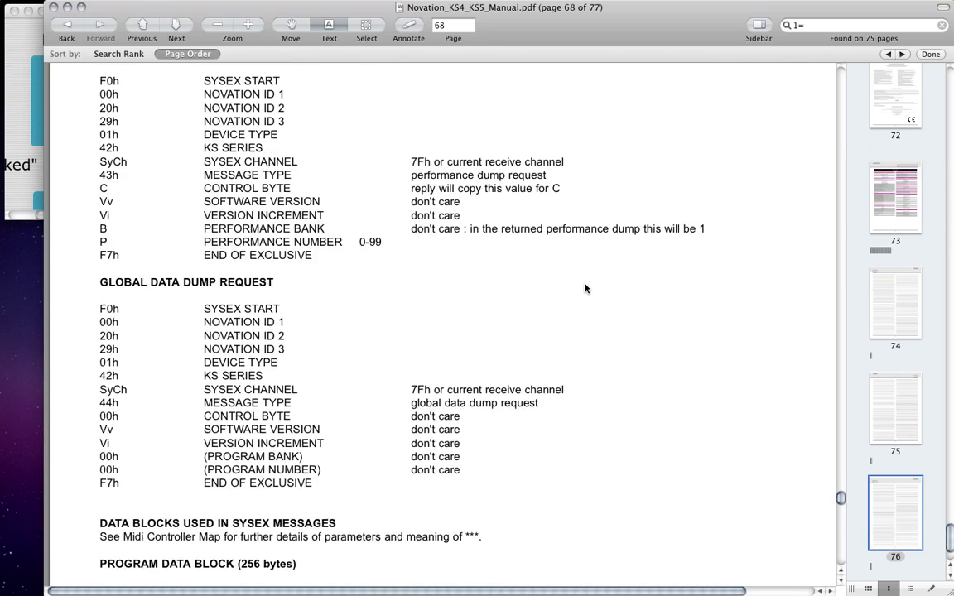
{"action": "scroll", "coordinate": [585, 288], "scroll_direction": "up", "scroll_amount": 15}
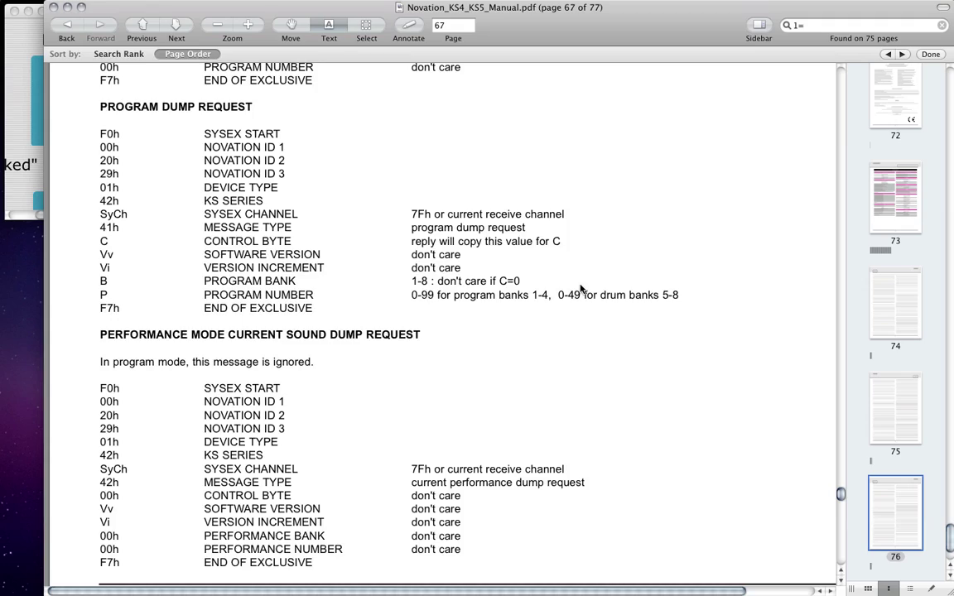
{"action": "scroll", "coordinate": [581, 288], "scroll_direction": "down", "scroll_amount": 20}
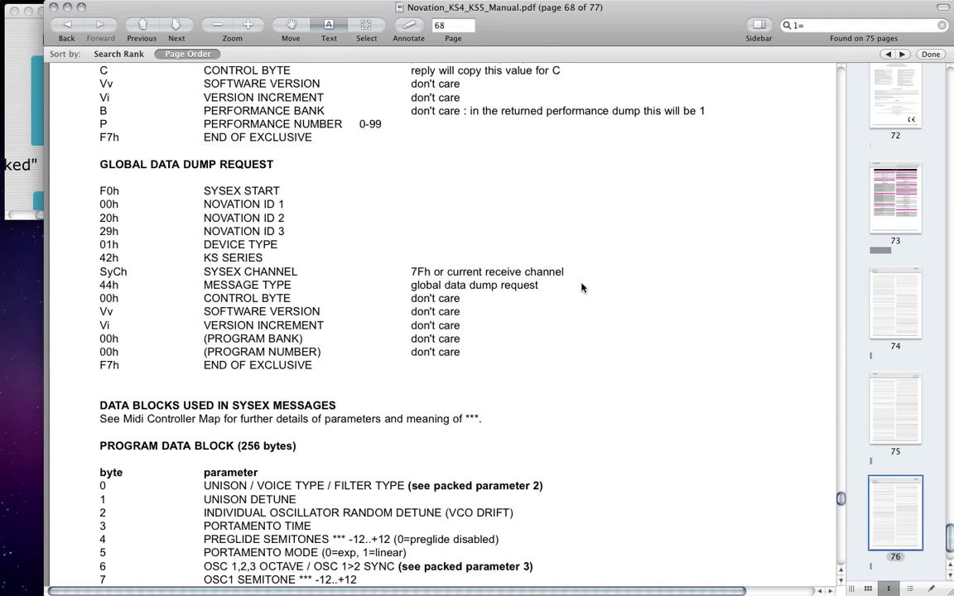
{"action": "scroll", "coordinate": [582, 288], "scroll_direction": "down", "scroll_amount": 15}
{"action": "scroll", "coordinate": [584, 288], "scroll_direction": "up", "scroll_amount": 4}
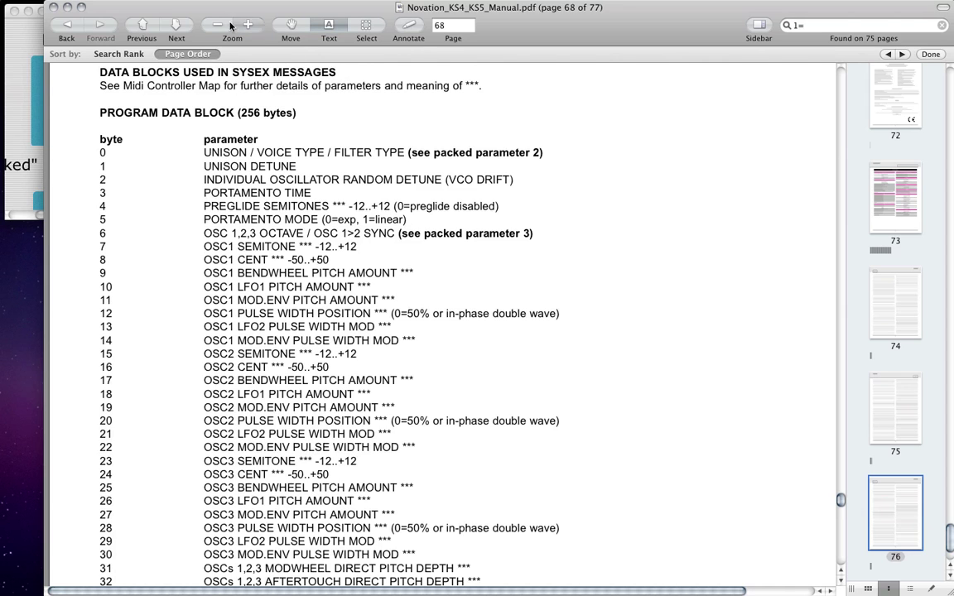
{"action": "mouse_move", "coordinate": [184, 8]}
{"action": "left_mouse_down"}
{"action": "mouse_move", "coordinate": [217, 8]}
{"action": "mouse_move", "coordinate": [180, 8]}
{"action": "left_mouse_up"}
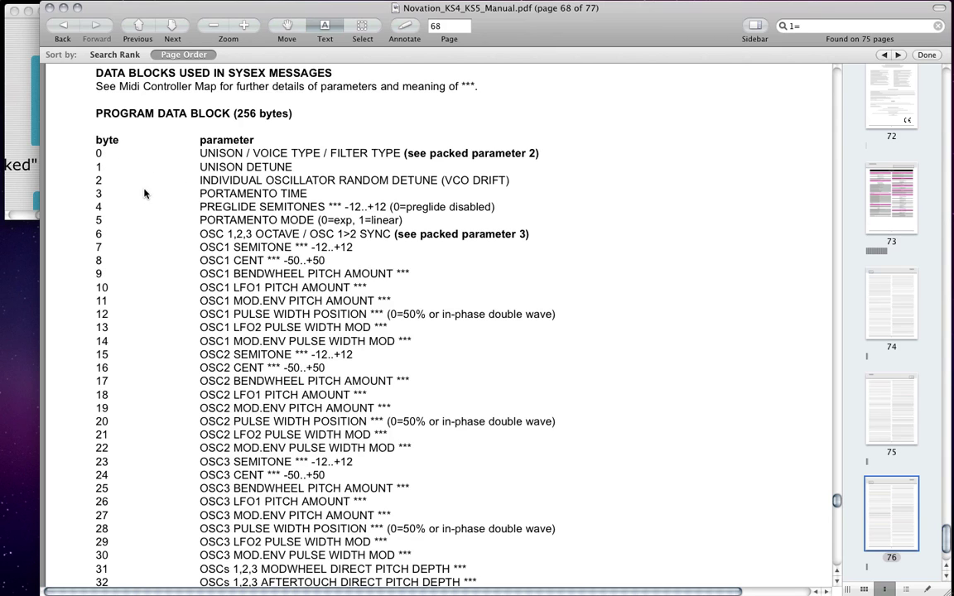
{"action": "scroll", "coordinate": [302, 153], "scroll_direction": "down", "scroll_amount": 8}
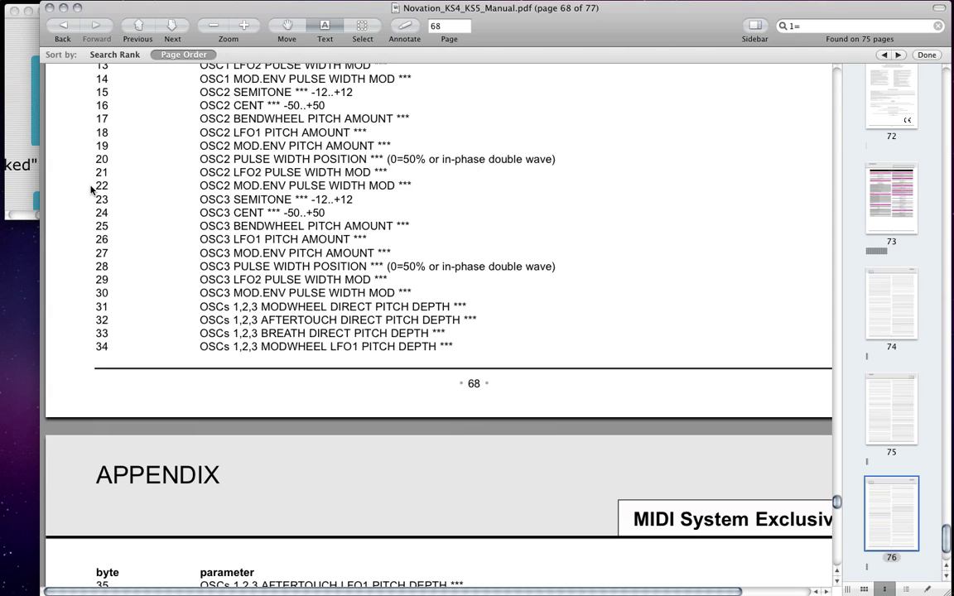
{"action": "scroll", "coordinate": [176, 177], "scroll_direction": "up", "scroll_amount": 1}
{"action": "scroll", "coordinate": [177, 176], "scroll_direction": "up", "scroll_amount": 5}
{"action": "scroll", "coordinate": [177, 176], "scroll_direction": "down", "scroll_amount": 15}
{"action": "scroll", "coordinate": [176, 176], "scroll_direction": "down", "scroll_amount": 5}
{"action": "scroll", "coordinate": [178, 175], "scroll_direction": "up", "scroll_amount": 3}
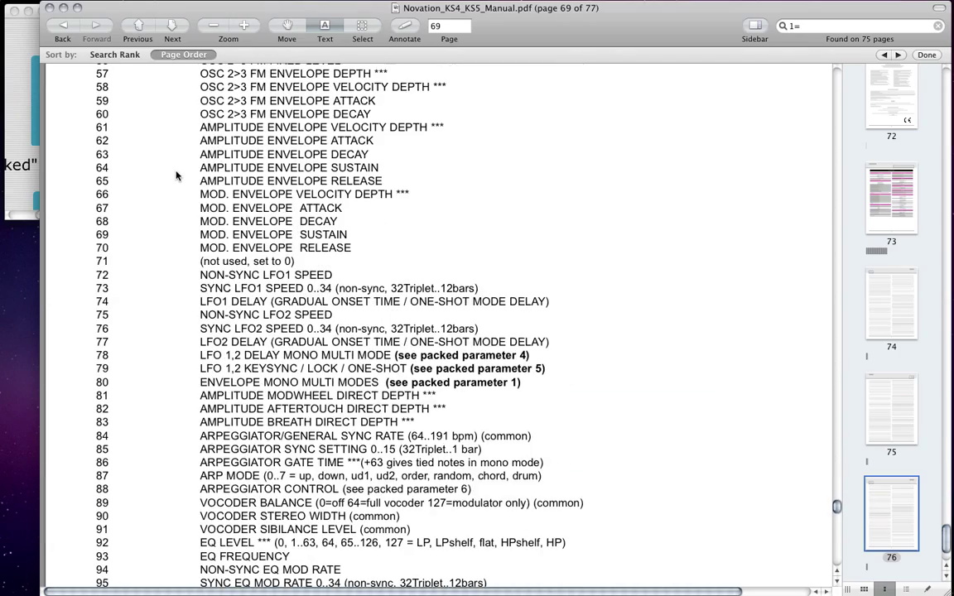
- Reposition the manual window and highlight 'OSC2 LEVEL' on the byte 38 row of the table
{"action": "left_click_drag", "start_coordinate": [187, 10], "coordinate": [222, 162]}
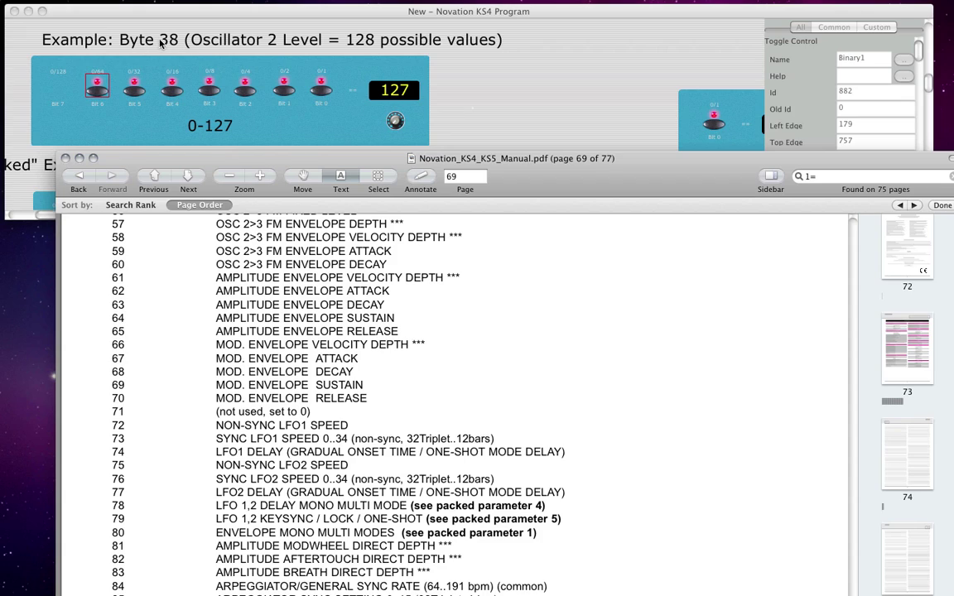
{"action": "left_click_drag", "start_coordinate": [157, 158], "coordinate": [175, 74]}
{"action": "left_click_drag", "start_coordinate": [279, 74], "coordinate": [352, 44]}
{"action": "scroll", "coordinate": [420, 180], "scroll_direction": "up", "scroll_amount": 15}
{"action": "scroll", "coordinate": [419, 180], "scroll_direction": "down", "scroll_amount": 5}
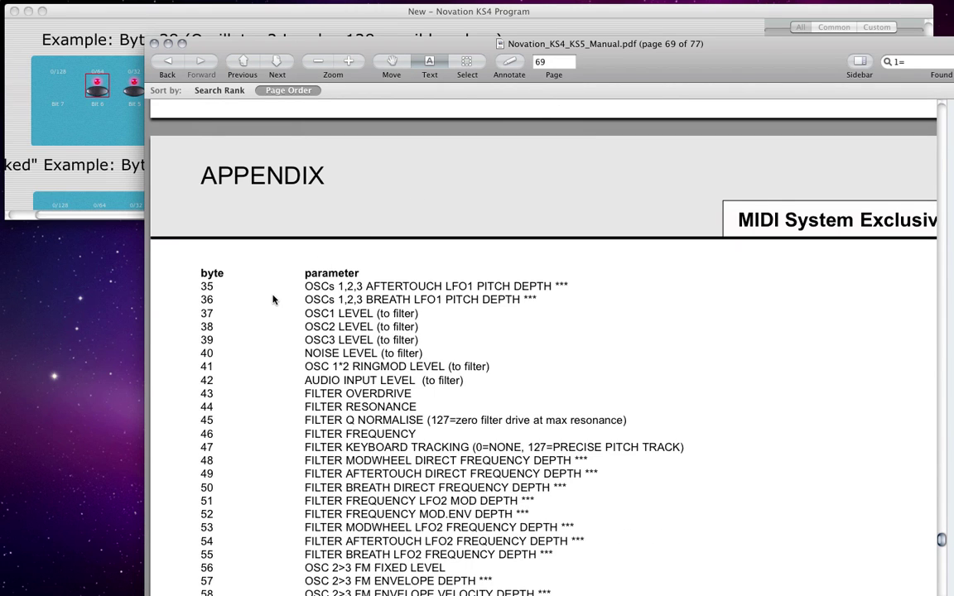
{"action": "left_click_drag", "start_coordinate": [305, 329], "coordinate": [379, 329]}
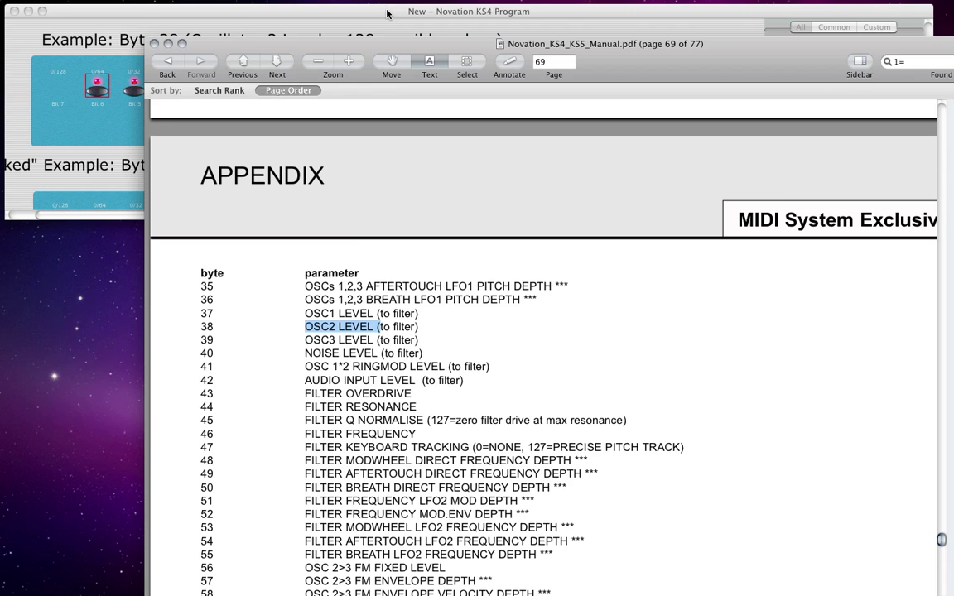
{"action": "left_click_drag", "start_coordinate": [385, 47], "coordinate": [273, 80]}
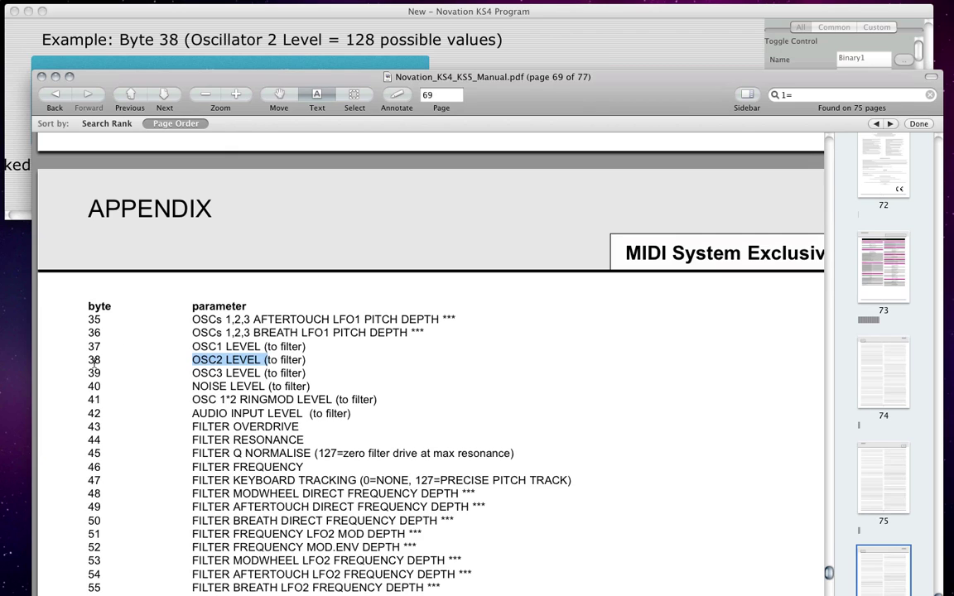
- Change the Byte 38 knob's Name from OSC1 LEVEL to OSC2 LEVEL in the inspector
{"action": "left_click", "coordinate": [324, 20]}
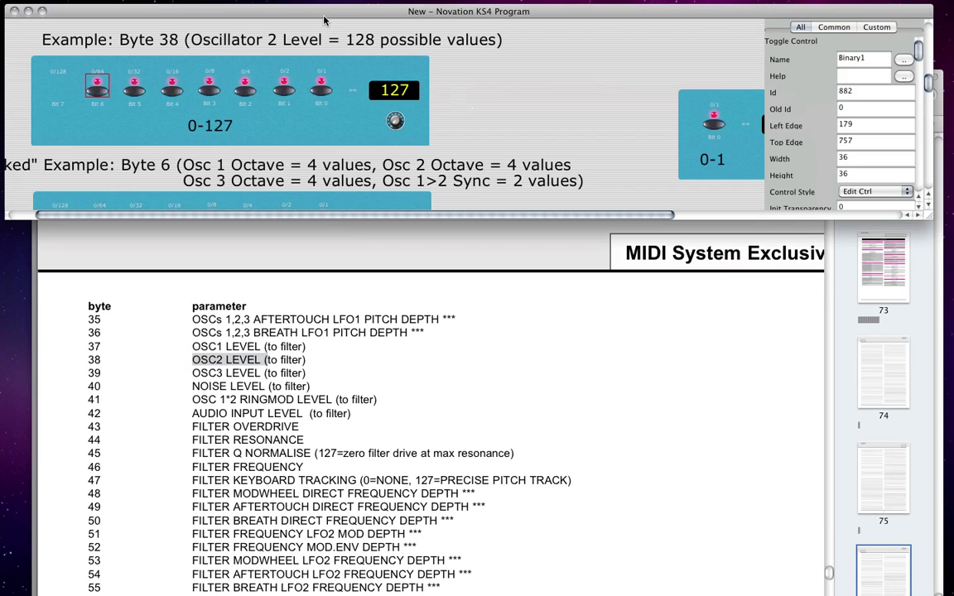
{"action": "left_click", "coordinate": [397, 122]}
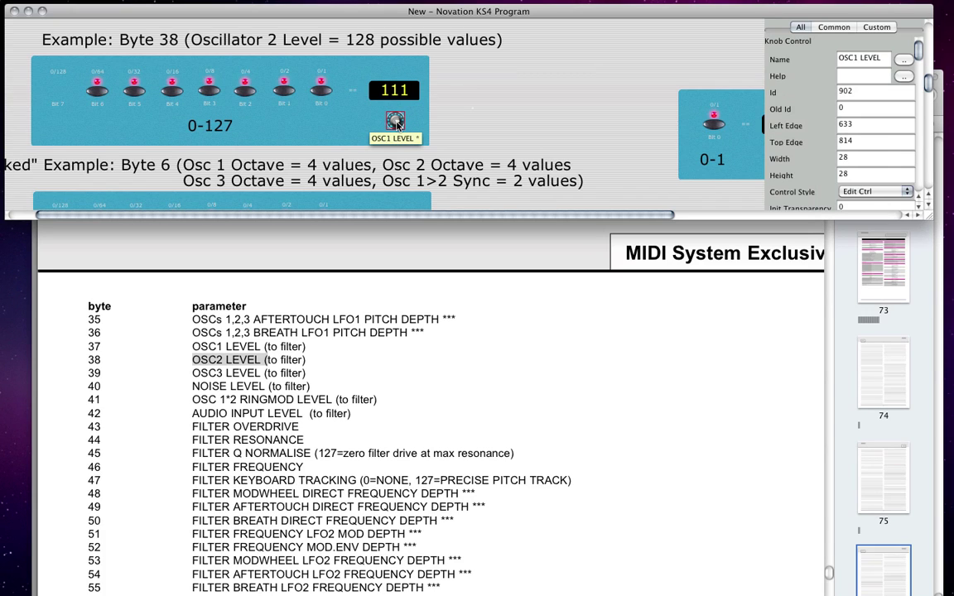
{"action": "left_click", "coordinate": [853, 58]}
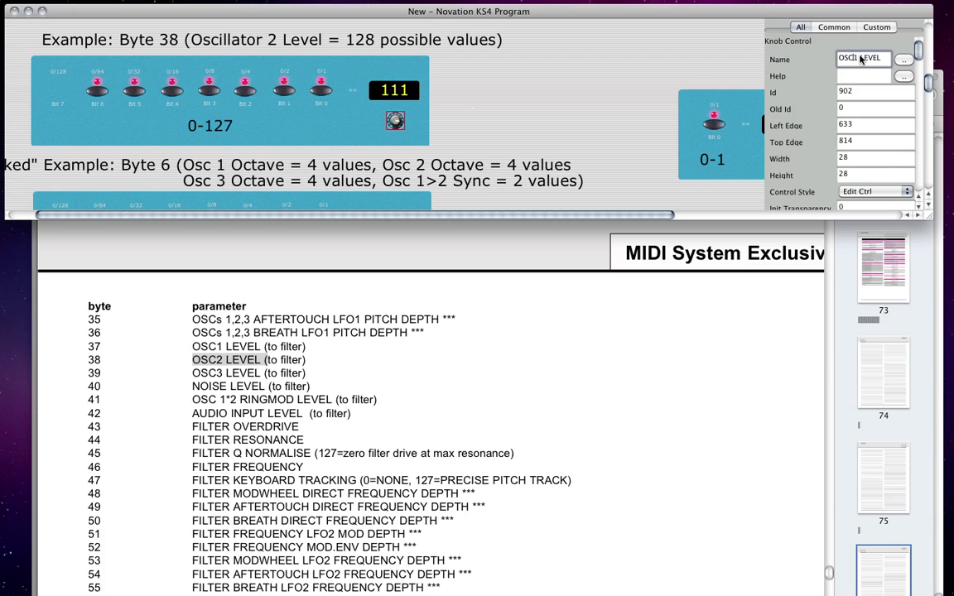
{"action": "left_click_drag", "start_coordinate": [854, 58], "coordinate": [858, 58]}
{"action": "type", "text": "2"}
{"action": "left_click", "coordinate": [844, 76]}
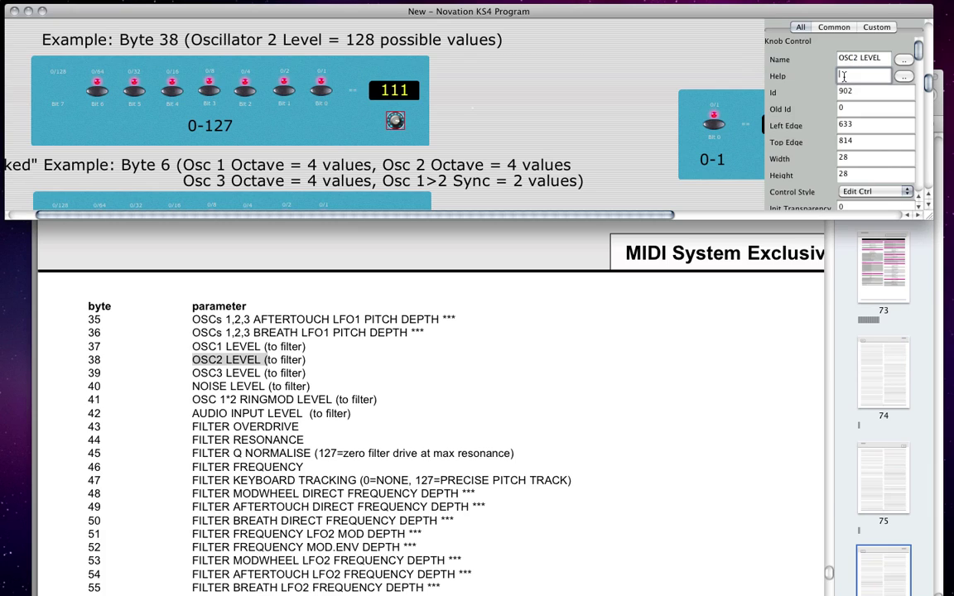
{"action": "left_click", "coordinate": [662, 72]}
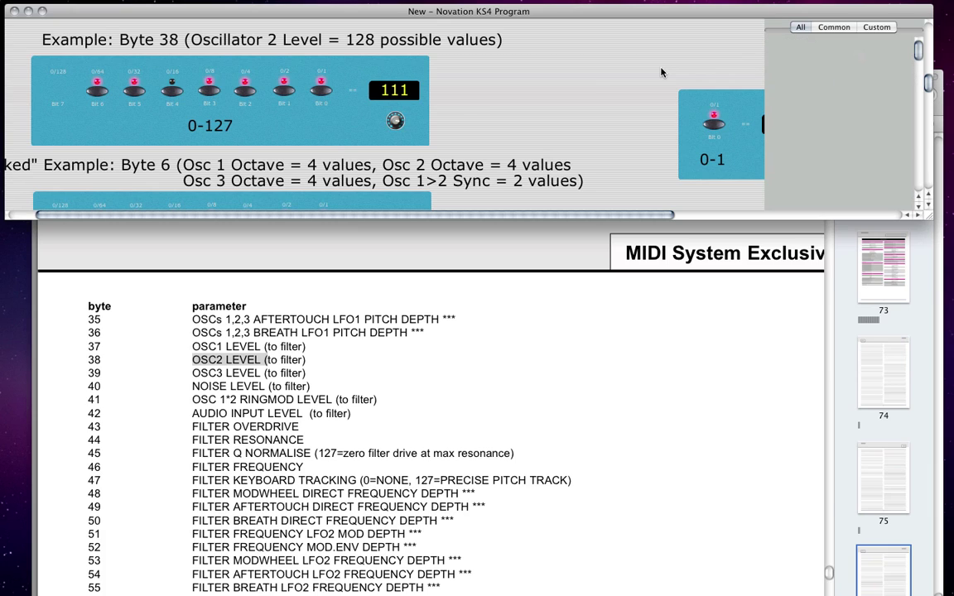
{"action": "left_click", "coordinate": [395, 121]}
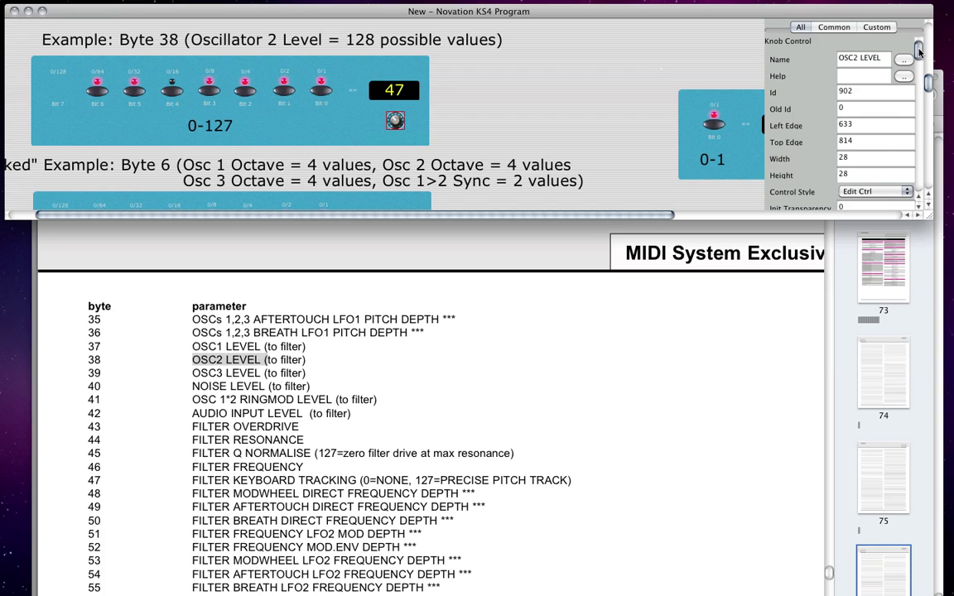
- Confirm the knob's Default W is 38, then scroll to its retrieve and store offsets of 38
{"action": "left_click_drag", "start_coordinate": [919, 53], "coordinate": [920, 98]}
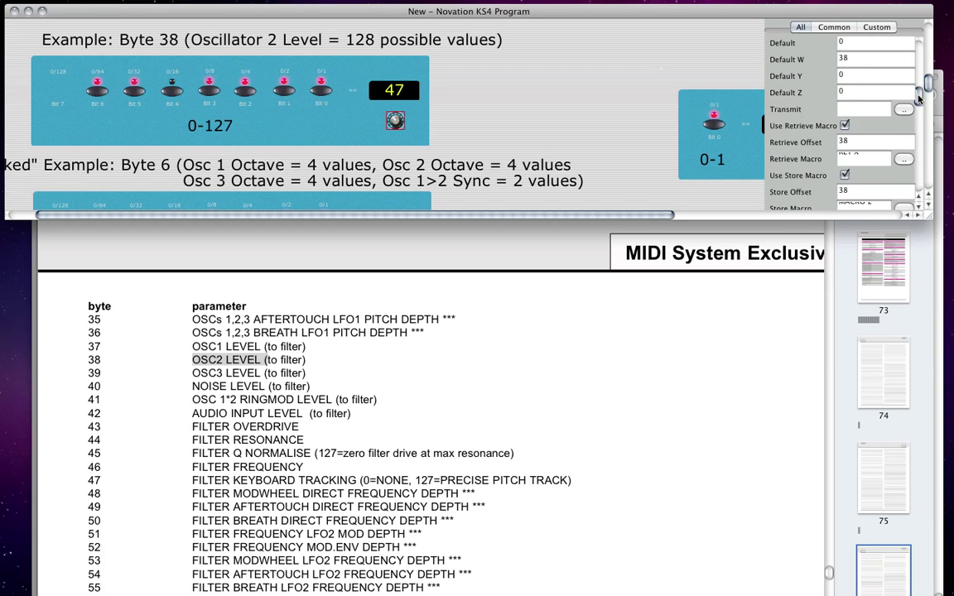
{"action": "left_click", "coordinate": [858, 62]}
{"action": "left_click_drag", "start_coordinate": [871, 62], "coordinate": [835, 61]}
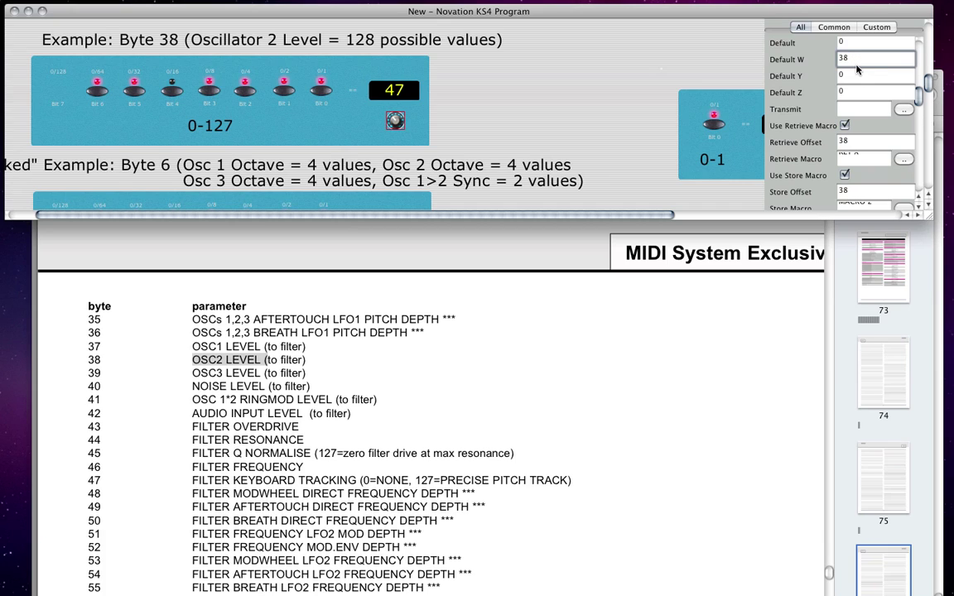
{"action": "double_click", "coordinate": [843, 58]}
{"action": "left_click", "coordinate": [858, 60]}
{"action": "scroll", "coordinate": [920, 96], "scroll_direction": "down", "scroll_amount": 2}
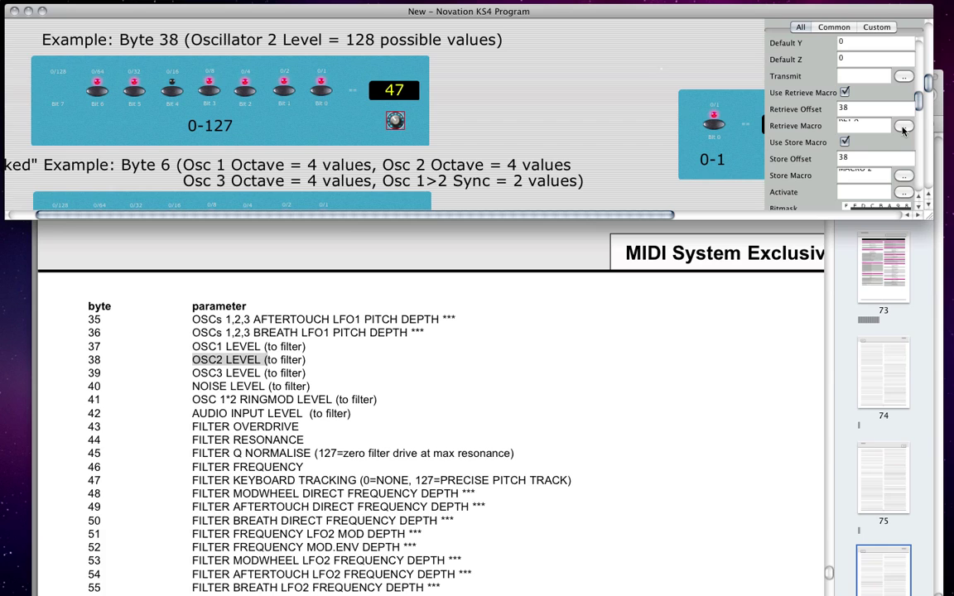
{"action": "left_click", "coordinate": [903, 126]}
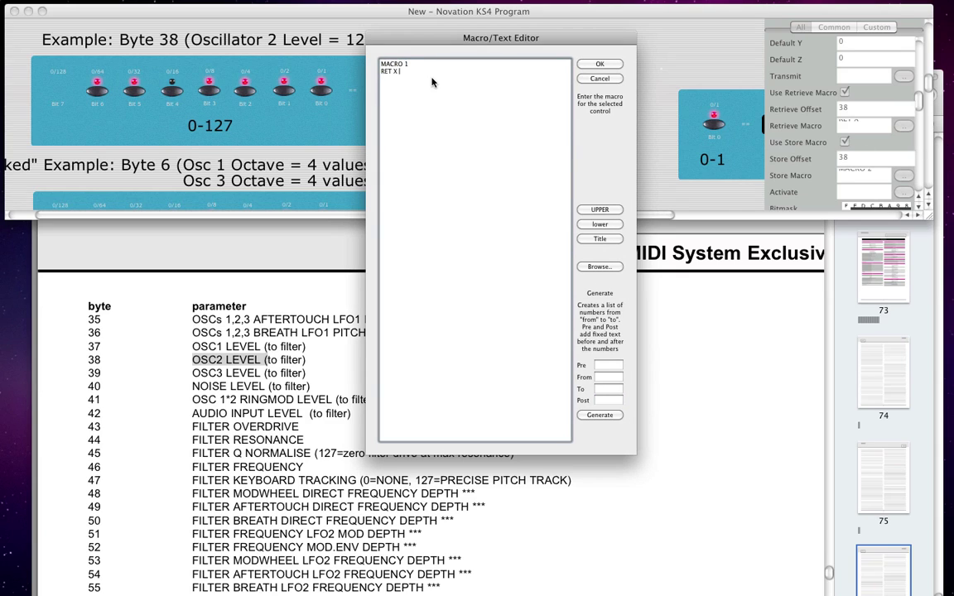
{"action": "left_click_drag", "start_coordinate": [432, 81], "coordinate": [381, 65]}
{"action": "left_click", "coordinate": [399, 82]}
{"action": "left_click_drag", "start_coordinate": [411, 76], "coordinate": [378, 63]}
{"action": "left_click", "coordinate": [536, 73]}
{"action": "left_click", "coordinate": [598, 79]}
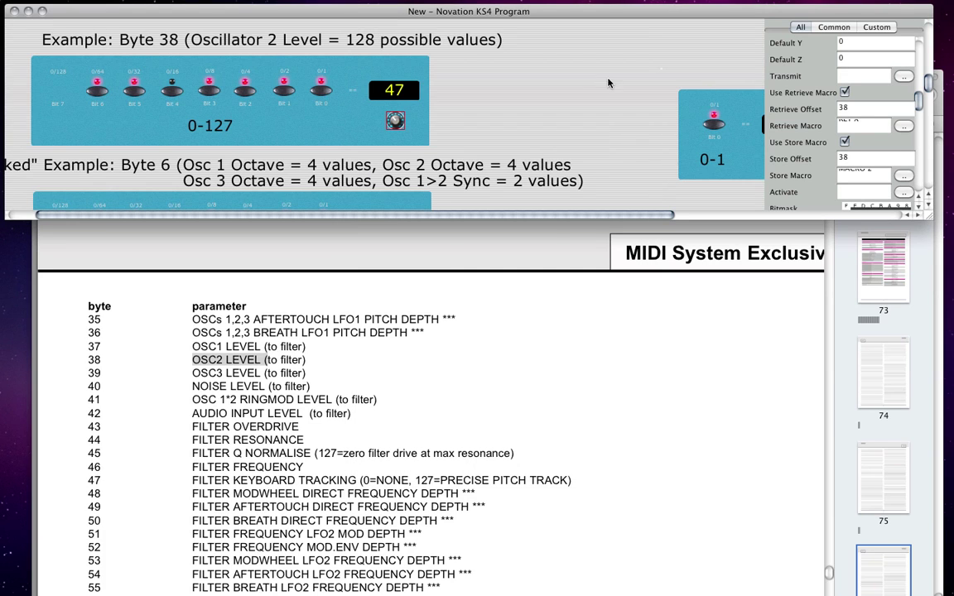
{"action": "left_click", "coordinate": [904, 177]}
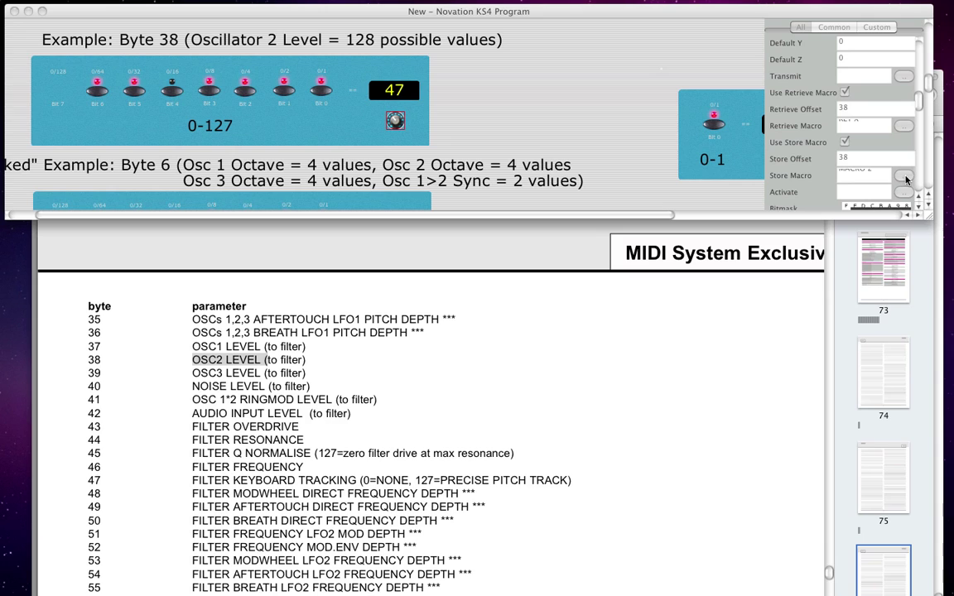
{"action": "left_click_drag", "start_coordinate": [673, 69], "coordinate": [503, 64]}
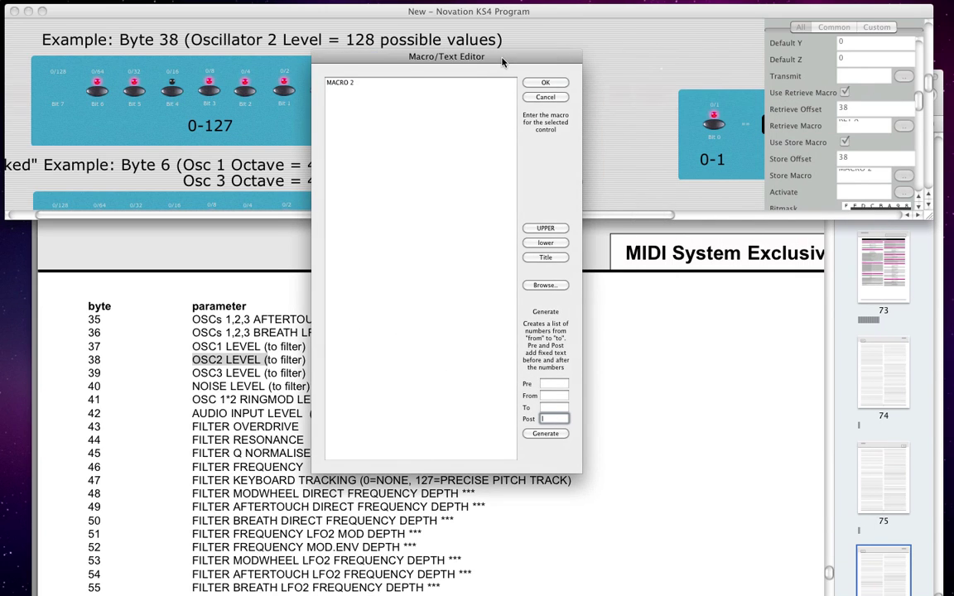
{"action": "left_click", "coordinate": [556, 97]}
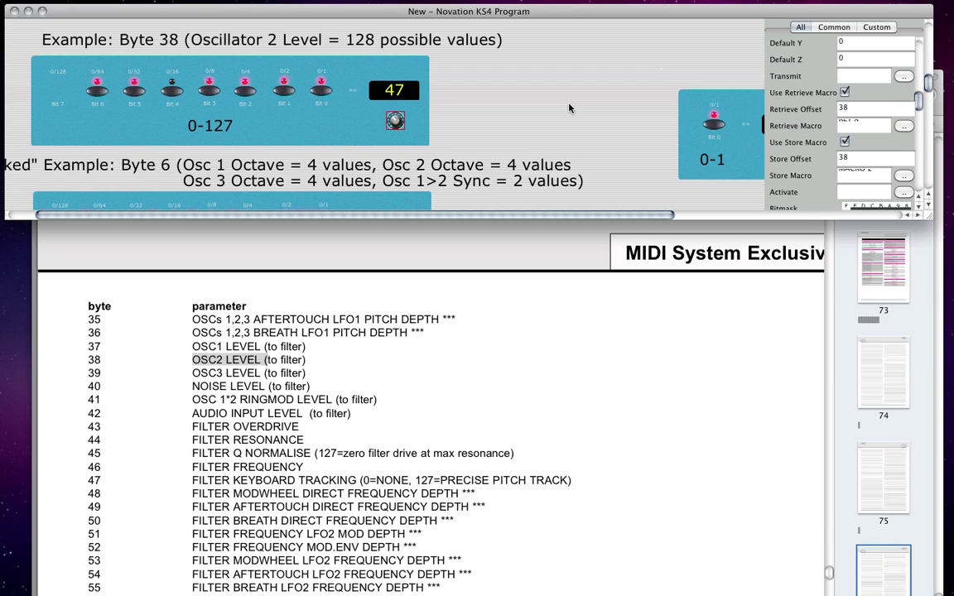
- Turn the OSC2 LEVEL knob so its Byte 38 display reads 97
{"action": "left_click", "coordinate": [369, 110]}
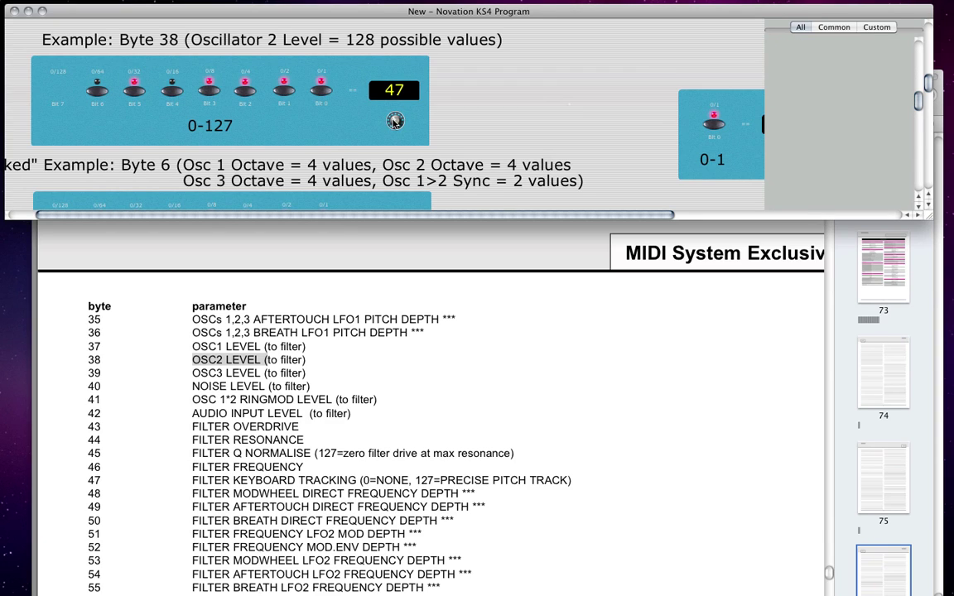
{"action": "left_click", "coordinate": [395, 121]}
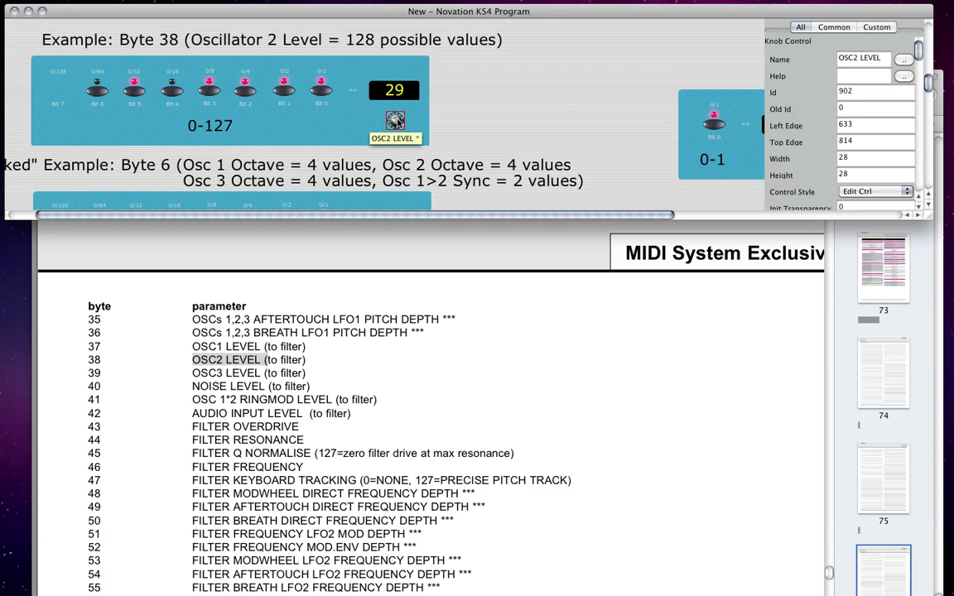
{"action": "left_click_drag", "start_coordinate": [395, 121], "coordinate": [397, 112]}
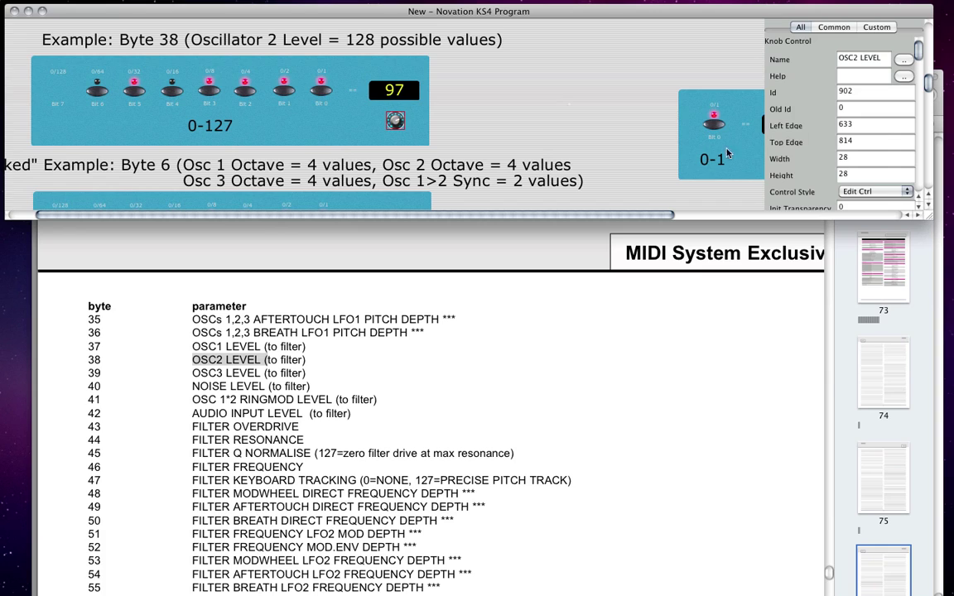
{"action": "left_click_drag", "start_coordinate": [918, 49], "coordinate": [916, 99]}
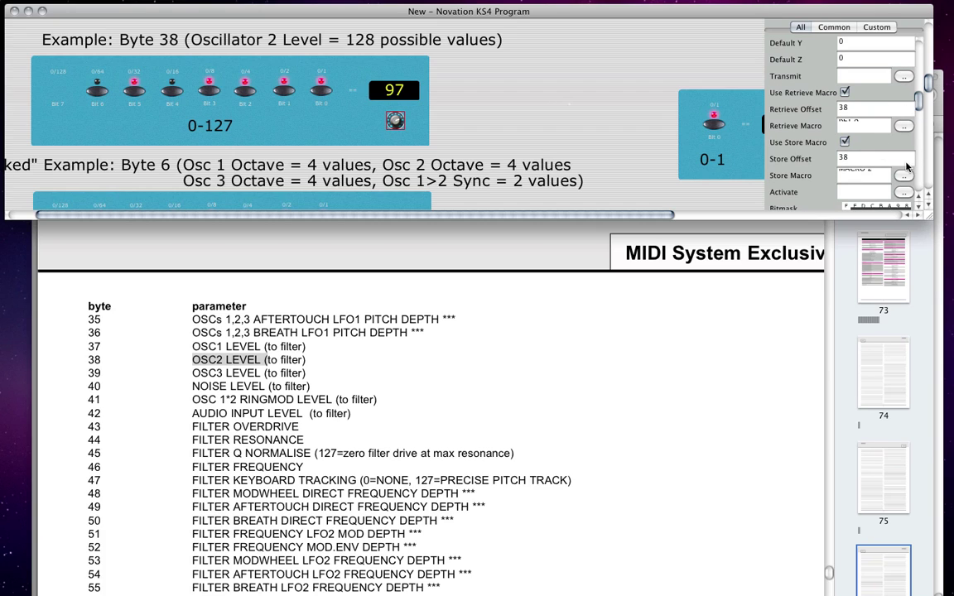
- Set the OSC2 LEVEL knob's Comm Mode to '2) Bulk Transmit'
{"action": "left_click_drag", "start_coordinate": [917, 102], "coordinate": [920, 133]}
{"action": "left_click", "coordinate": [876, 175]}
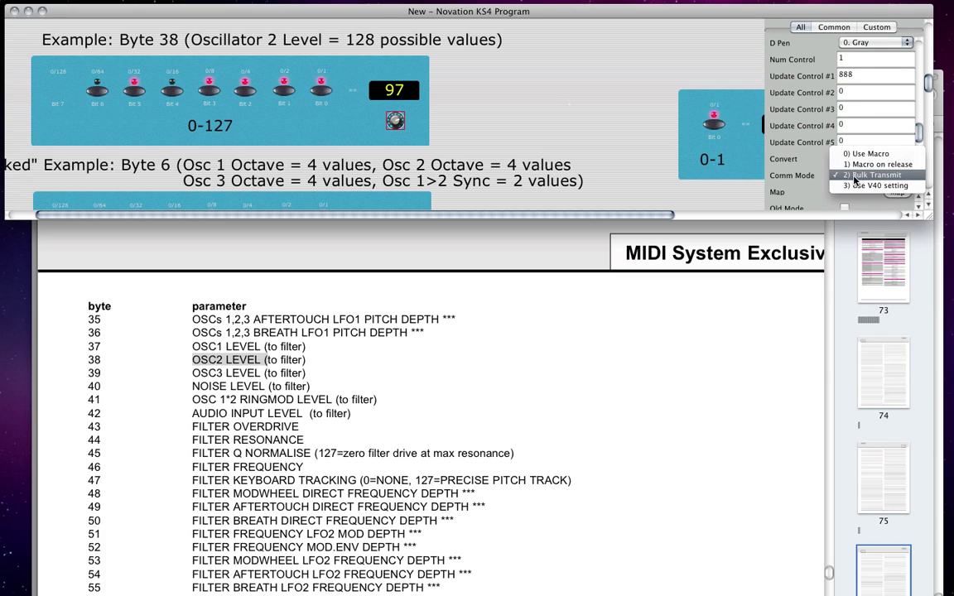
{"action": "left_click", "coordinate": [854, 177]}
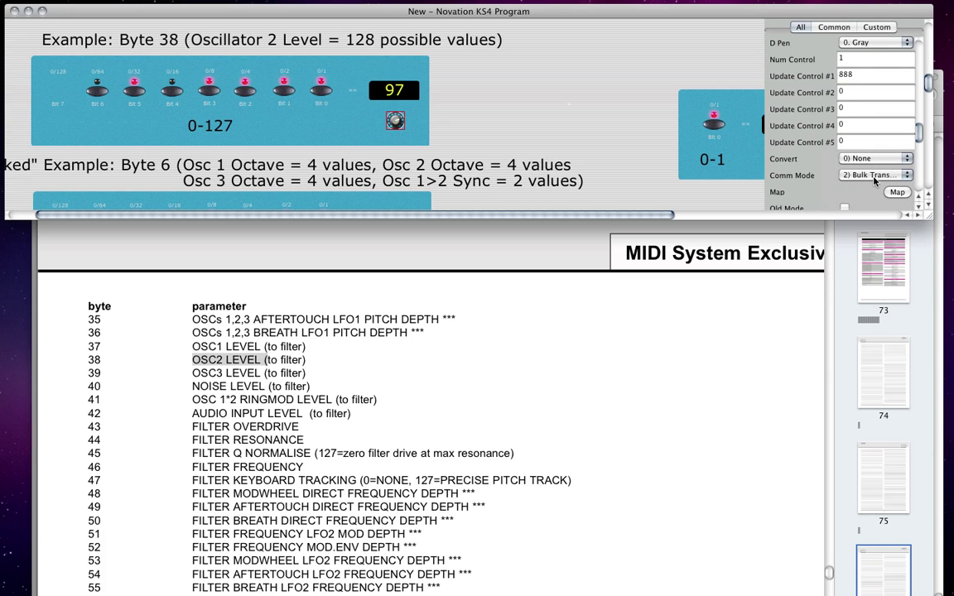